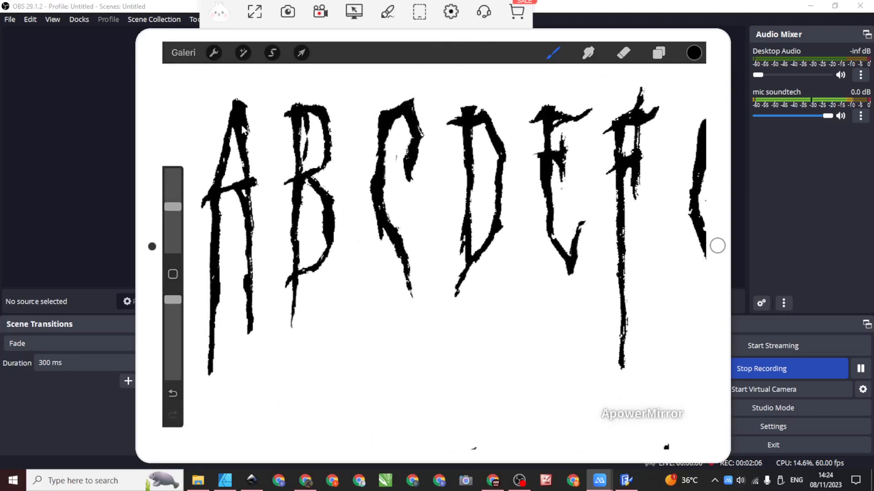
Capture the A to F lettering with the Snipping Tool and paste the snip into the empty Inkscape document
{"action": "left_click", "coordinate": [93, 481]}
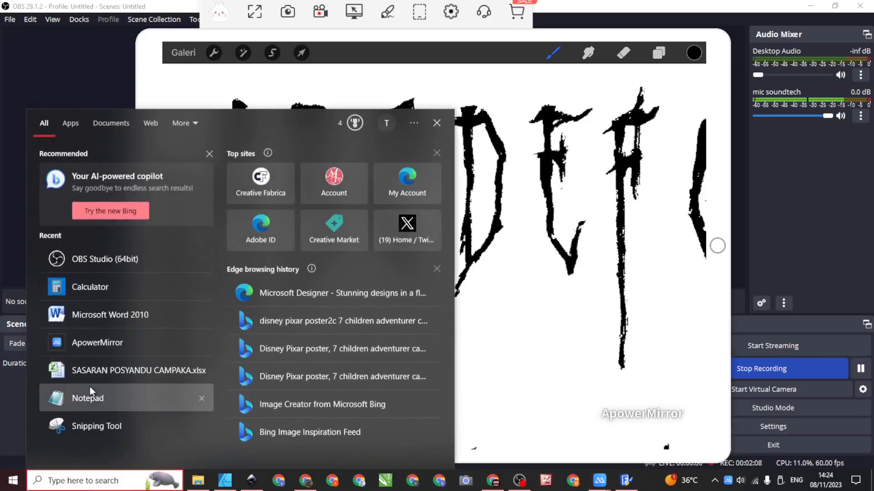
{"action": "left_click", "coordinate": [89, 427]}
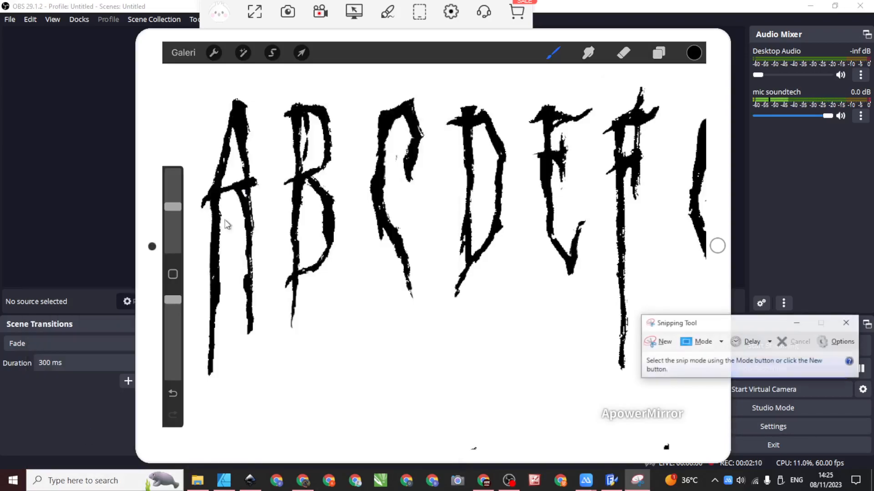
{"action": "left_click", "coordinate": [658, 342]}
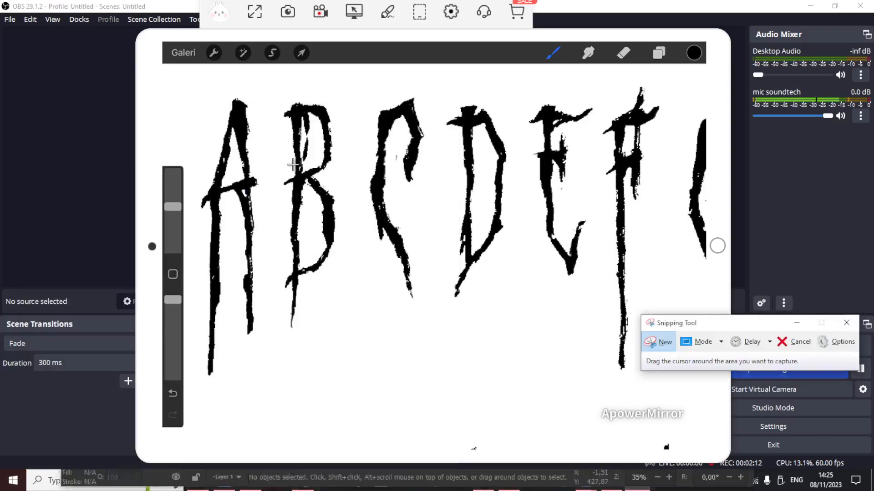
{"action": "left_click_drag", "start_coordinate": [184, 68], "coordinate": [669, 395]}
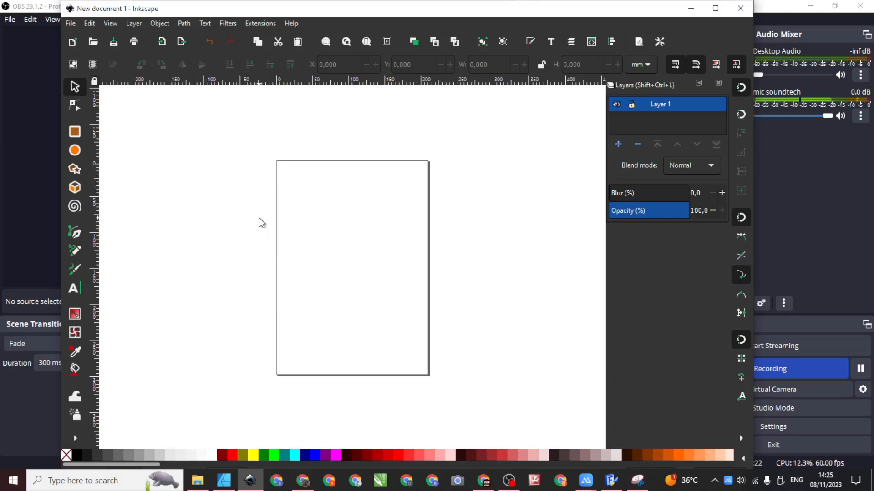
{"action": "key", "text": "ctrl+v"}
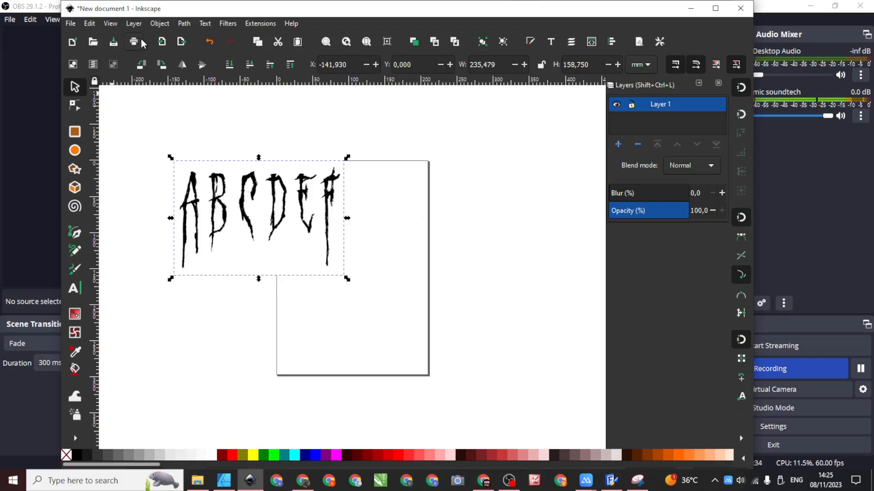
Trace the pasted lettering with Trace Bitmap as a single scan, using brightness cutoff with a 0,450 threshold
{"action": "key", "text": "shift+alt+b"}
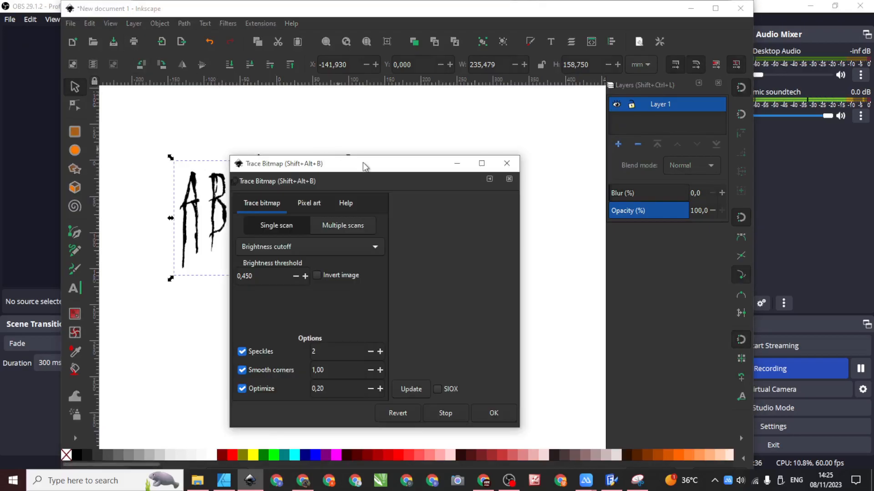
{"action": "left_click_drag", "start_coordinate": [300, 165], "coordinate": [372, 154]}
{"action": "mouse_move", "coordinate": [473, 122]}
{"action": "left_mouse_down"}
{"action": "mouse_move", "coordinate": [418, 141]}
{"action": "mouse_move", "coordinate": [423, 149]}
{"action": "mouse_move", "coordinate": [457, 142]}
{"action": "left_mouse_up"}
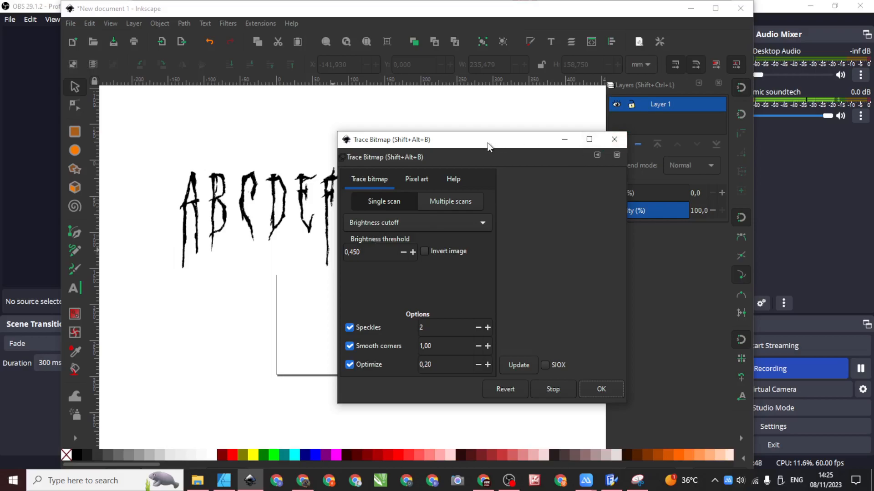
{"action": "left_click_drag", "start_coordinate": [486, 142], "coordinate": [573, 136]}
{"action": "left_click", "coordinate": [273, 164]}
{"action": "scroll", "coordinate": [273, 163], "scroll_direction": "up", "scroll_amount": 3}
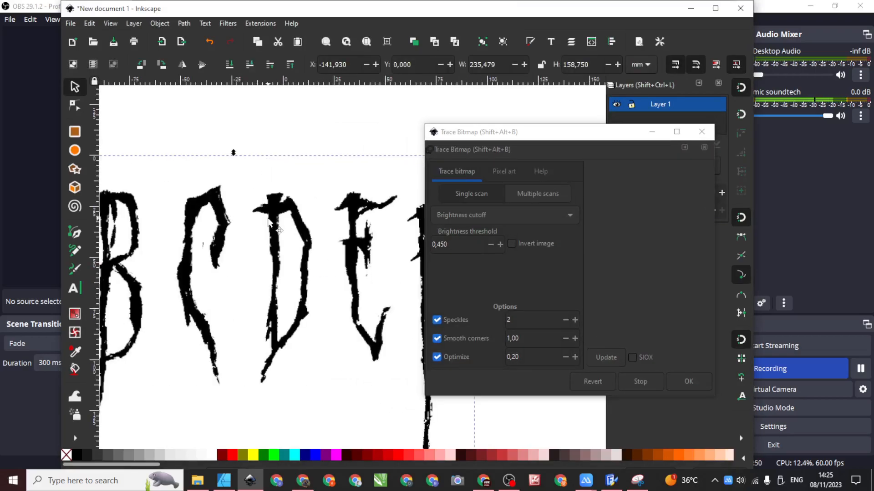
{"action": "mouse_move", "coordinate": [275, 219]}
{"action": "left_mouse_down"}
{"action": "mouse_move", "coordinate": [263, 364]}
{"action": "mouse_move", "coordinate": [256, 286]}
{"action": "left_mouse_up"}
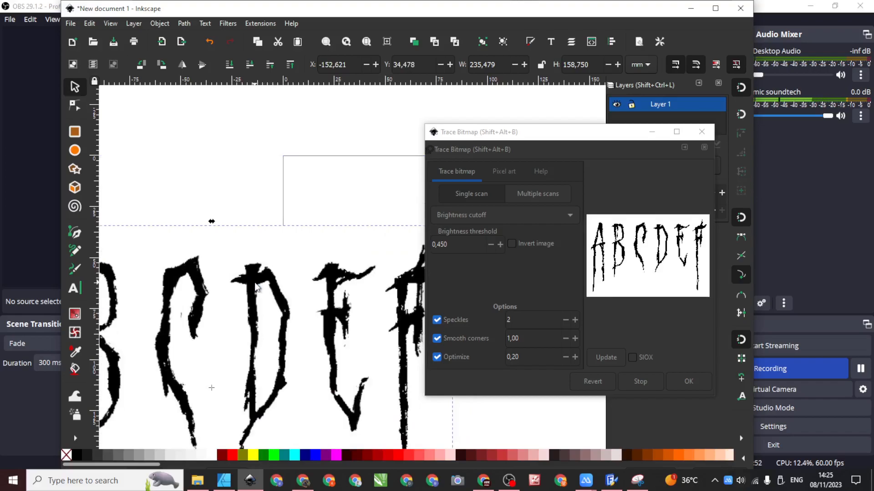
{"action": "left_click", "coordinate": [688, 382]}
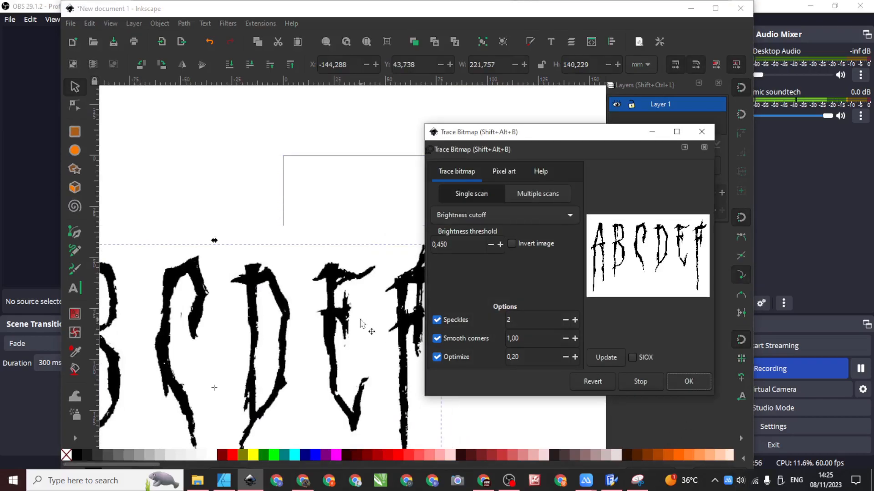
Move the traced letters above the source bitmap and compare the two versions
{"action": "left_click", "coordinate": [327, 325]}
{"action": "mouse_move", "coordinate": [327, 326]}
{"action": "left_mouse_down"}
{"action": "mouse_move", "coordinate": [308, 179]}
{"action": "mouse_move", "coordinate": [323, 144]}
{"action": "left_mouse_up"}
{"action": "scroll", "coordinate": [172, 169], "scroll_direction": "up", "scroll_amount": 1}
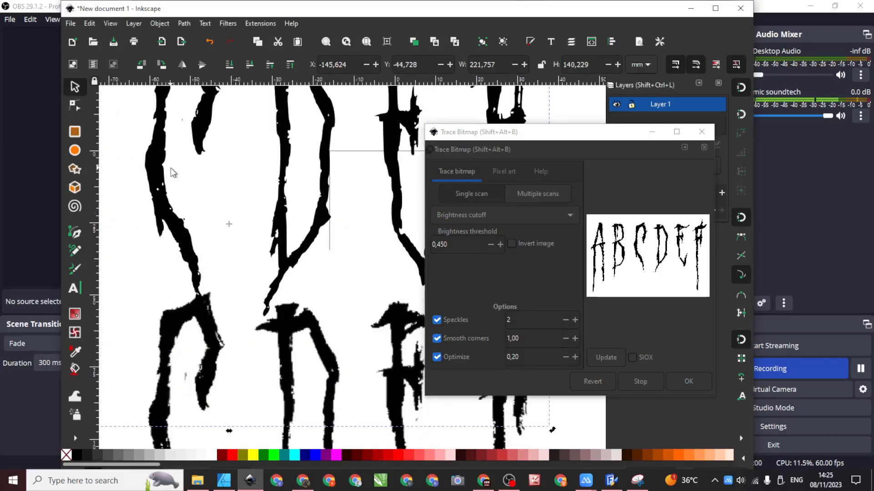
{"action": "scroll", "coordinate": [290, 208], "scroll_direction": "down", "scroll_amount": 4}
Delete the source bitmap below the traced letters
{"action": "left_click", "coordinate": [305, 373]}
{"action": "scroll", "coordinate": [280, 348], "scroll_direction": "up", "scroll_amount": 4}
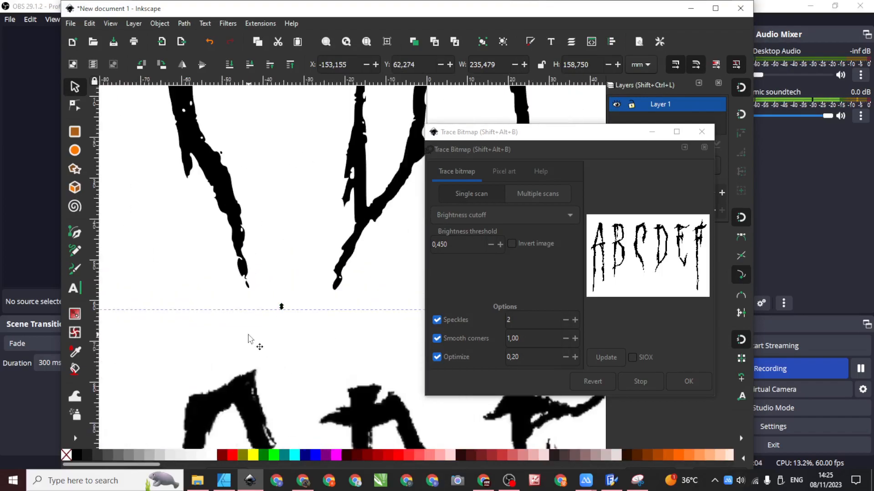
{"action": "scroll", "coordinate": [248, 339], "scroll_direction": "down", "scroll_amount": 3}
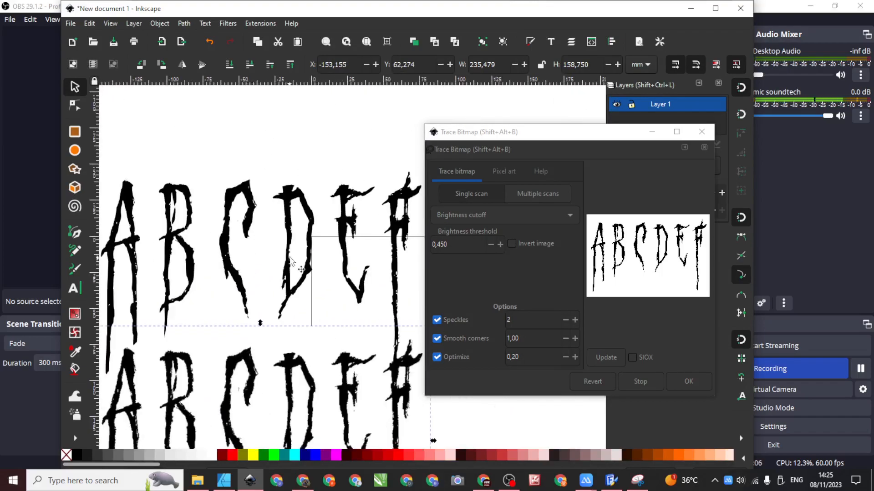
{"action": "scroll", "coordinate": [299, 255], "scroll_direction": "down", "scroll_amount": 4}
{"action": "scroll", "coordinate": [301, 243], "scroll_direction": "up", "scroll_amount": 2}
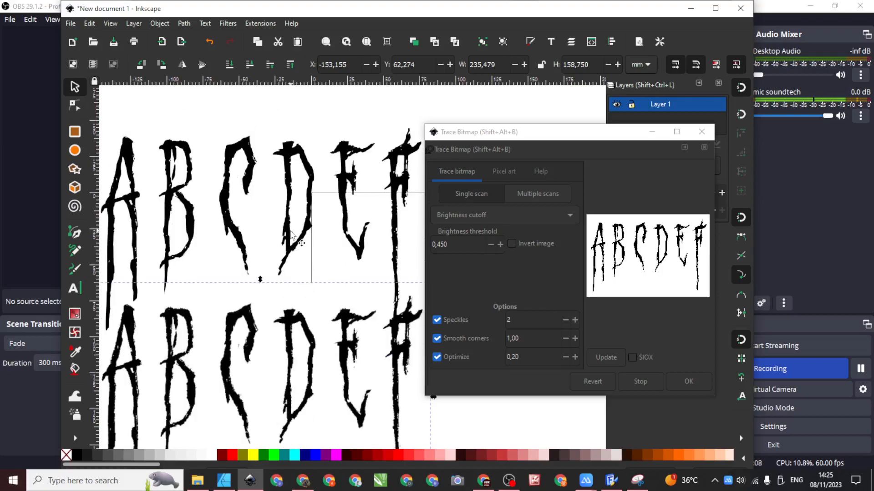
{"action": "key", "text": "Delete"}
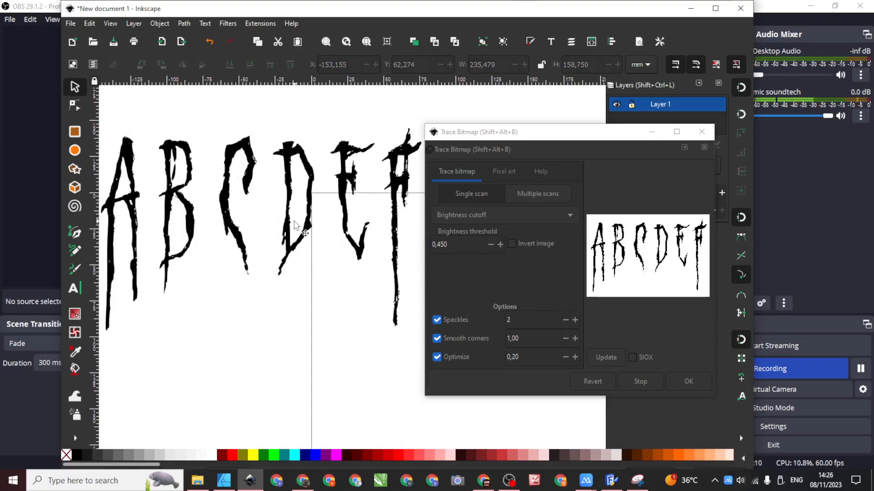
Copy the traced A to F letters and paste them into the capital A glyph of Phantom Phrases in FontCreator
{"action": "scroll", "coordinate": [318, 178], "scroll_direction": "up", "scroll_amount": 5}
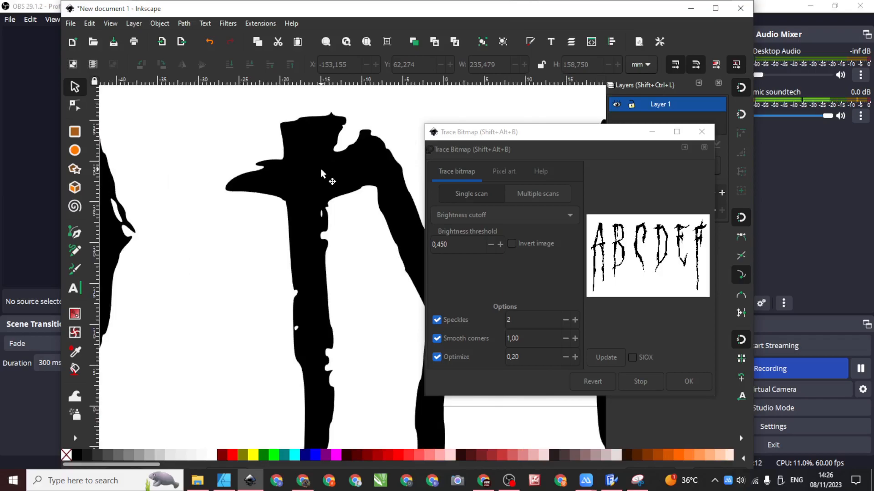
{"action": "left_click", "coordinate": [321, 173]}
{"action": "scroll", "coordinate": [321, 174], "scroll_direction": "down", "scroll_amount": 6}
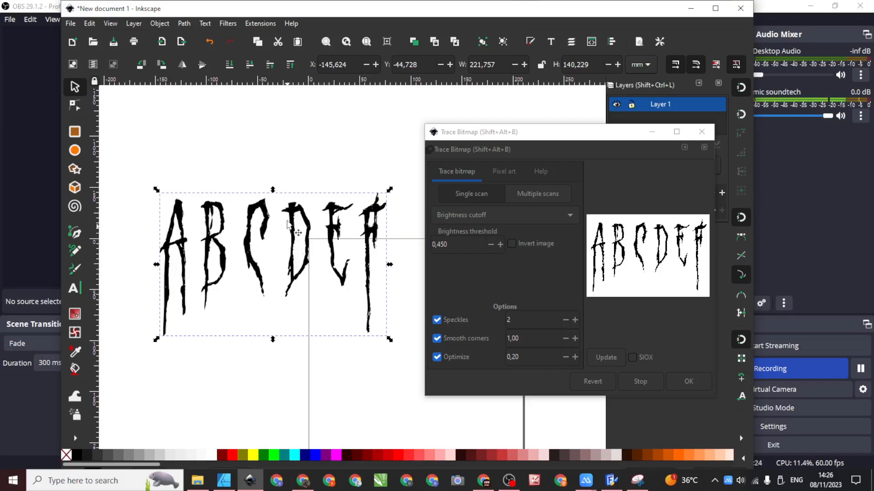
{"action": "scroll", "coordinate": [288, 230], "scroll_direction": "up", "scroll_amount": 6}
{"action": "scroll", "coordinate": [266, 340], "scroll_direction": "down", "scroll_amount": 6}
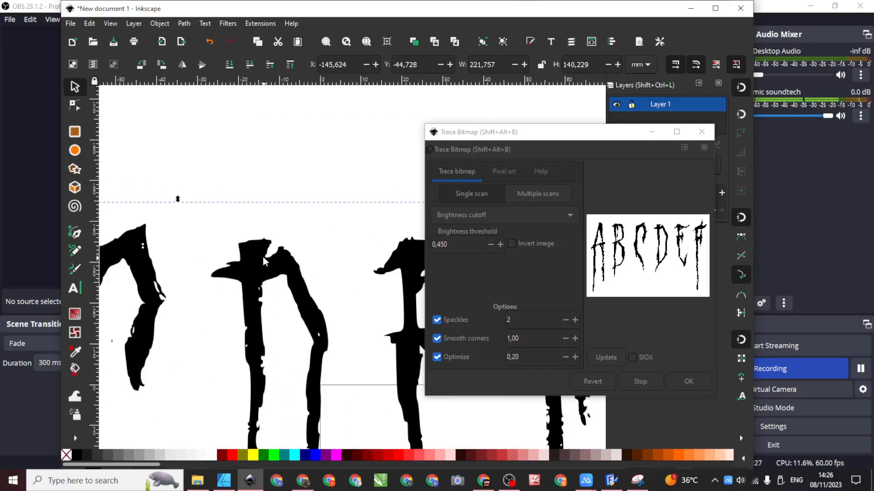
{"action": "mouse_move", "coordinate": [613, 483]}
{"action": "left_click", "coordinate": [612, 481]}
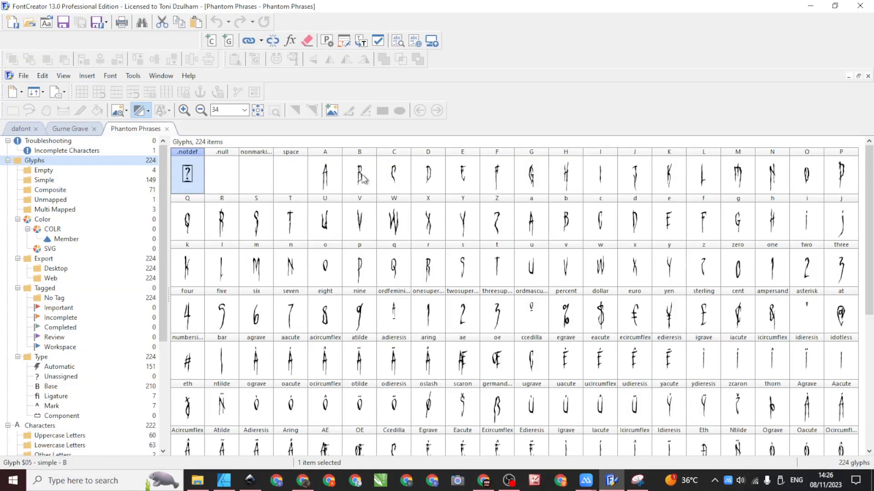
{"action": "double_click", "coordinate": [325, 176]}
{"action": "scroll", "coordinate": [243, 234], "scroll_direction": "down", "scroll_amount": 2}
{"action": "scroll", "coordinate": [260, 233], "scroll_direction": "up", "scroll_amount": 2}
{"action": "key", "text": "ctrl+v"}
Move the pasted letters beside the existing A, aligning their tops with the CapHeight line
{"action": "scroll", "coordinate": [258, 283], "scroll_direction": "down", "scroll_amount": 2}
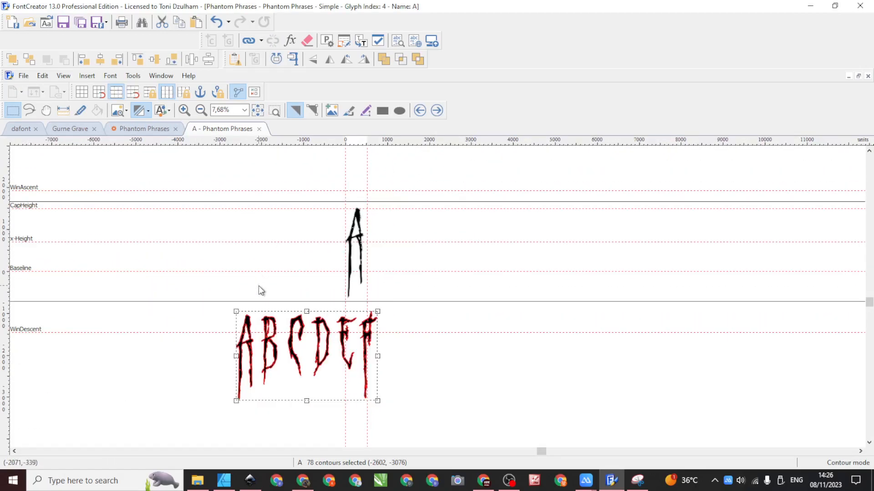
{"action": "scroll", "coordinate": [275, 337], "scroll_direction": "up", "scroll_amount": 1}
{"action": "scroll", "coordinate": [278, 340], "scroll_direction": "up", "scroll_amount": 2}
{"action": "scroll", "coordinate": [271, 364], "scroll_direction": "down", "scroll_amount": 3}
{"action": "left_click_drag", "start_coordinate": [271, 326], "coordinate": [420, 224]}
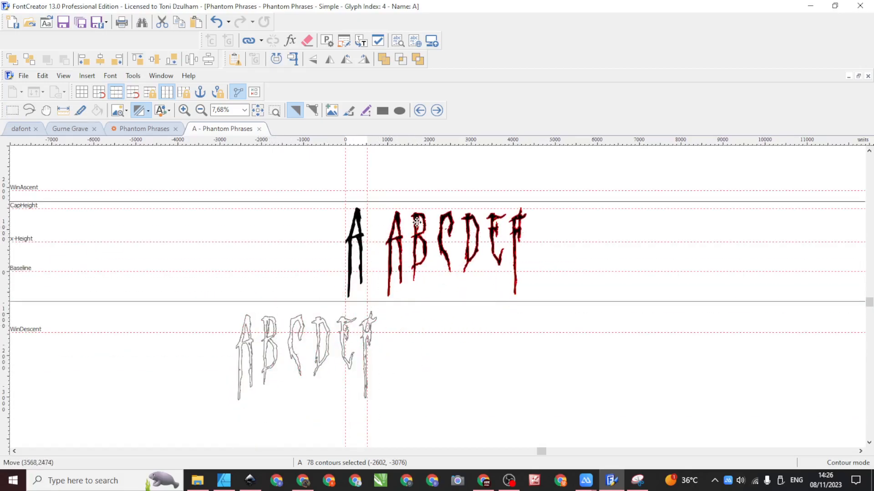
{"action": "scroll", "coordinate": [401, 225], "scroll_direction": "up", "scroll_amount": 1}
{"action": "scroll", "coordinate": [402, 225], "scroll_direction": "up", "scroll_amount": 1}
{"action": "scroll", "coordinate": [407, 255], "scroll_direction": "down", "scroll_amount": 2}
{"action": "scroll", "coordinate": [412, 288], "scroll_direction": "up", "scroll_amount": 2}
{"action": "scroll", "coordinate": [412, 288], "scroll_direction": "up", "scroll_amount": 2}
{"action": "left_click_drag", "start_coordinate": [387, 242], "coordinate": [386, 231]}
{"action": "scroll", "coordinate": [422, 278], "scroll_direction": "down", "scroll_amount": 1}
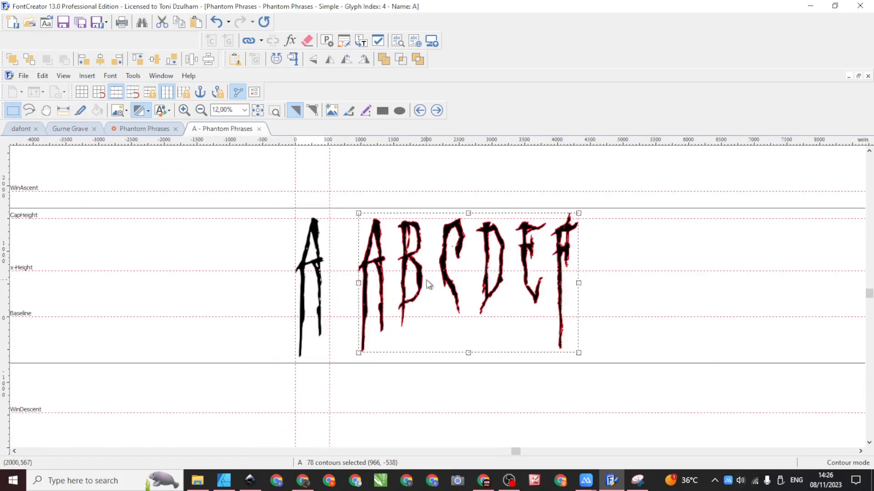
Try enlarging the pasted letters slightly, undo the resize and deselect them
{"action": "left_click_drag", "start_coordinate": [578, 351], "coordinate": [591, 372]}
{"action": "key", "text": "ctrl+z"}
{"action": "left_click", "coordinate": [86, 240]}
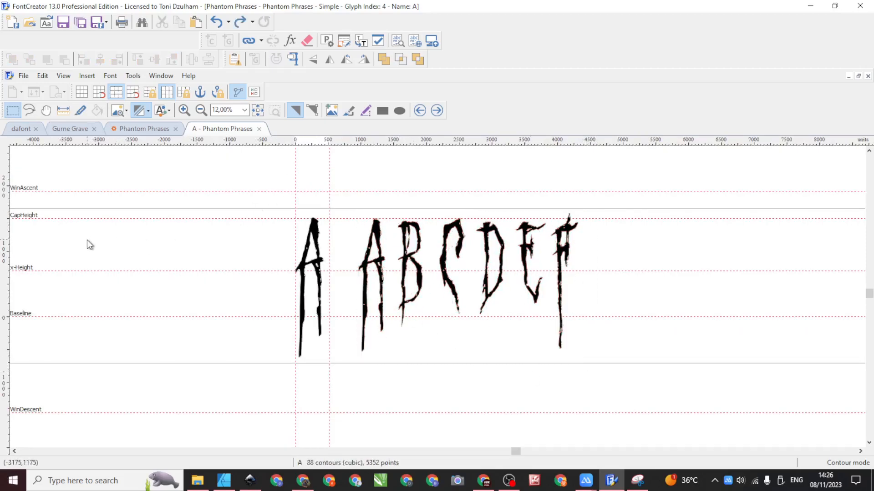
Review the glyph's metric lines, draw a narrow rectangle from CapHeight to Baseline as a height reference, and delete it
{"action": "scroll", "coordinate": [93, 245], "scroll_direction": "up", "scroll_amount": 1}
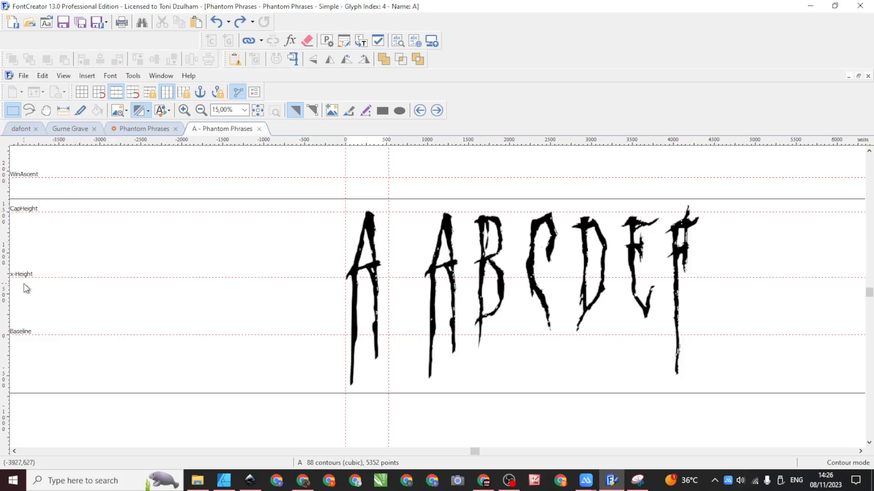
{"action": "scroll", "coordinate": [50, 327], "scroll_direction": "down", "scroll_amount": 2}
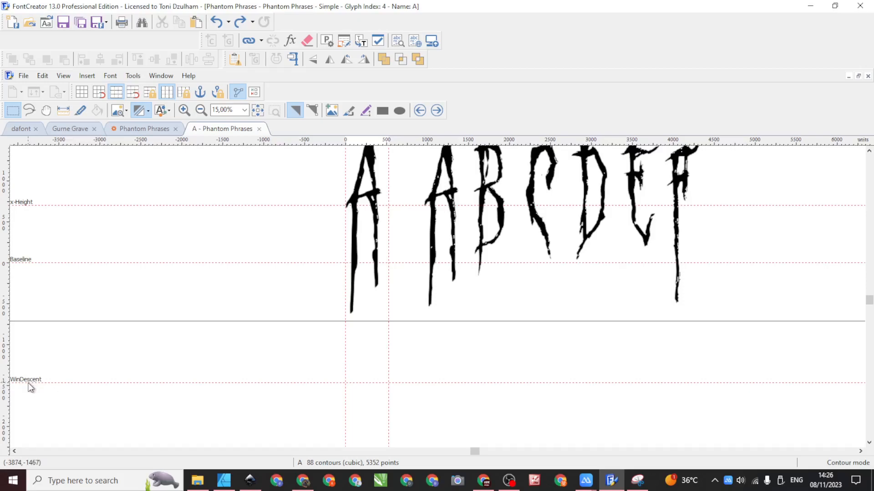
{"action": "scroll", "coordinate": [160, 342], "scroll_direction": "up", "scroll_amount": 2}
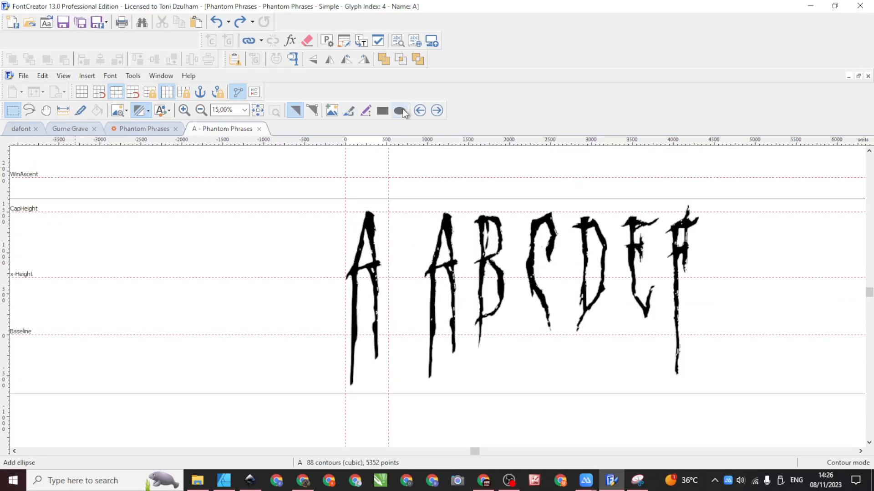
{"action": "left_click", "coordinate": [382, 111]}
{"action": "left_click_drag", "start_coordinate": [223, 212], "coordinate": [245, 335]}
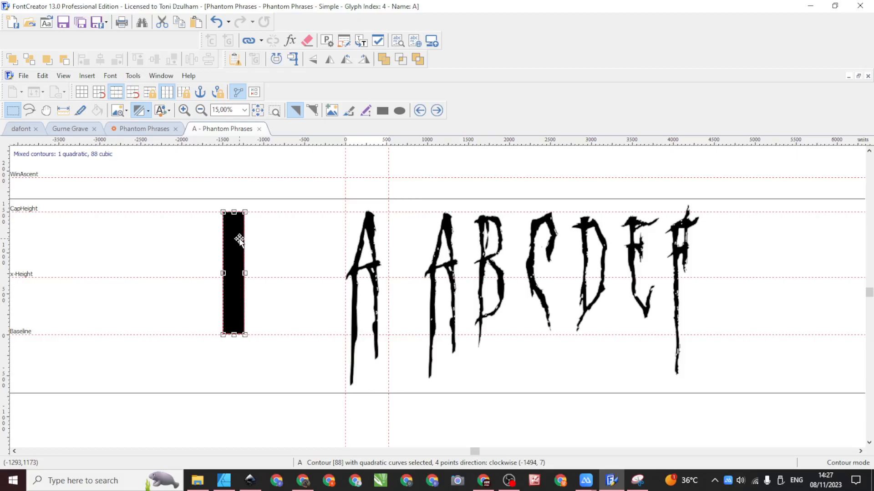
{"action": "left_click", "coordinate": [96, 231]}
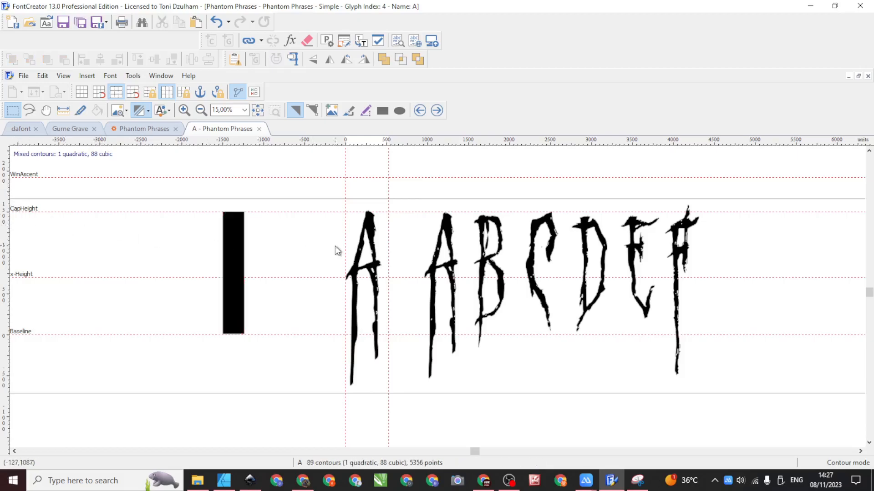
{"action": "left_click", "coordinate": [236, 239]}
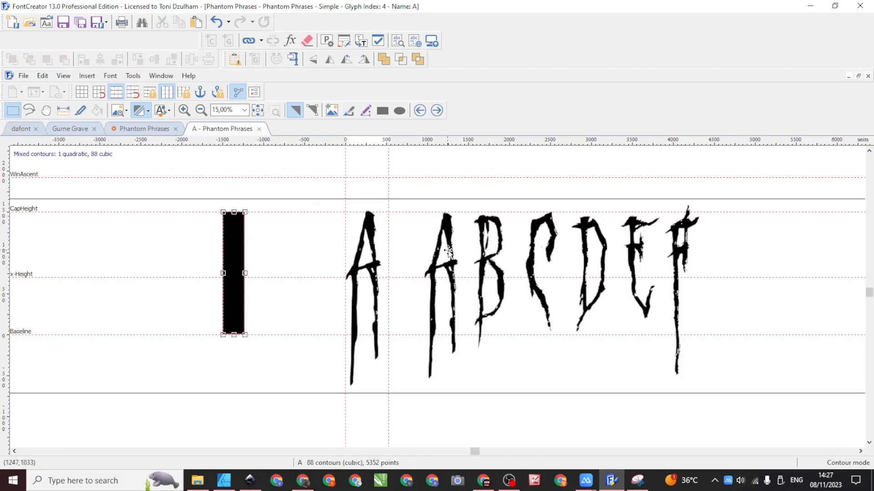
{"action": "key", "text": "Delete"}
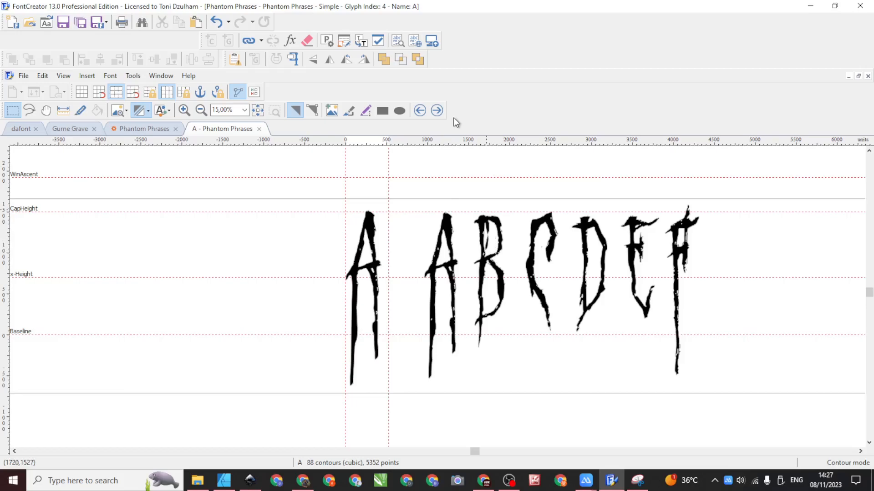
Cut the letters B to F out of the A glyph and paste them into the B glyph
{"action": "left_click_drag", "start_coordinate": [464, 164], "coordinate": [745, 389]}
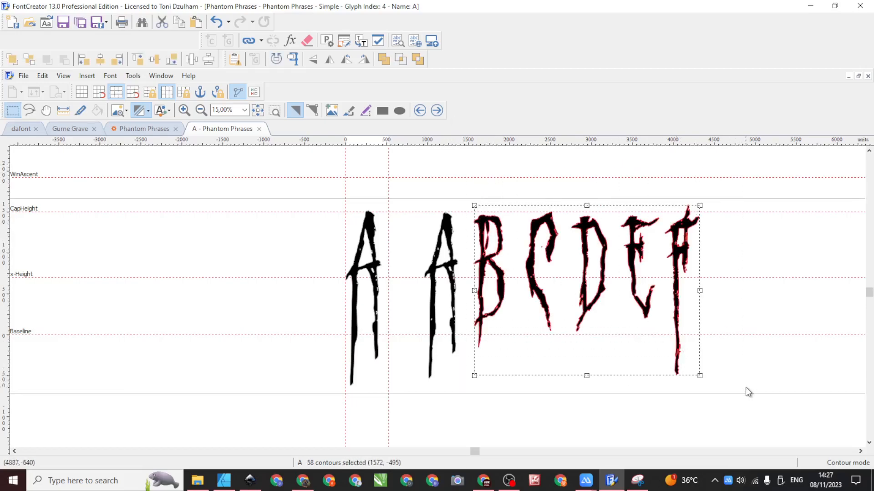
{"action": "key", "text": "Delete"}
{"action": "left_click", "coordinate": [442, 112]}
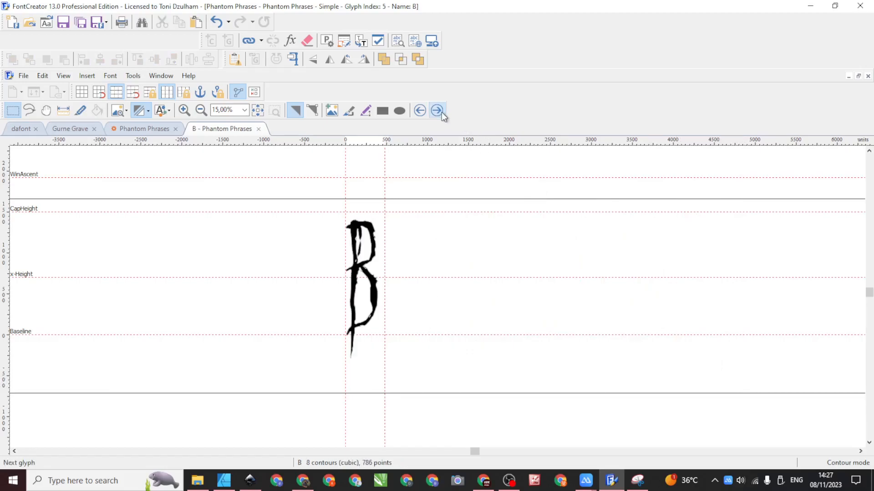
{"action": "key", "text": "ctrl+v"}
{"action": "left_click", "coordinate": [543, 171]}
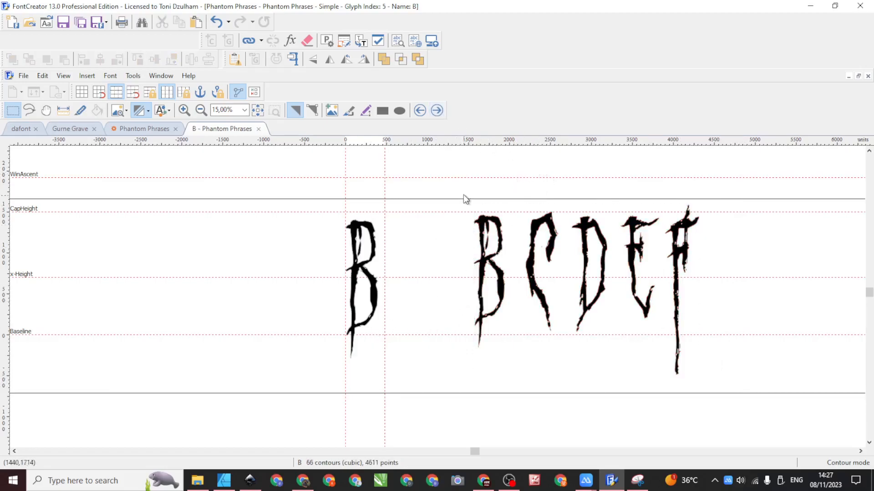
Return from the B glyph to the A glyph, restore the pasted letters there and enlarge them slightly
{"action": "left_click_drag", "start_coordinate": [458, 187], "coordinate": [509, 354]}
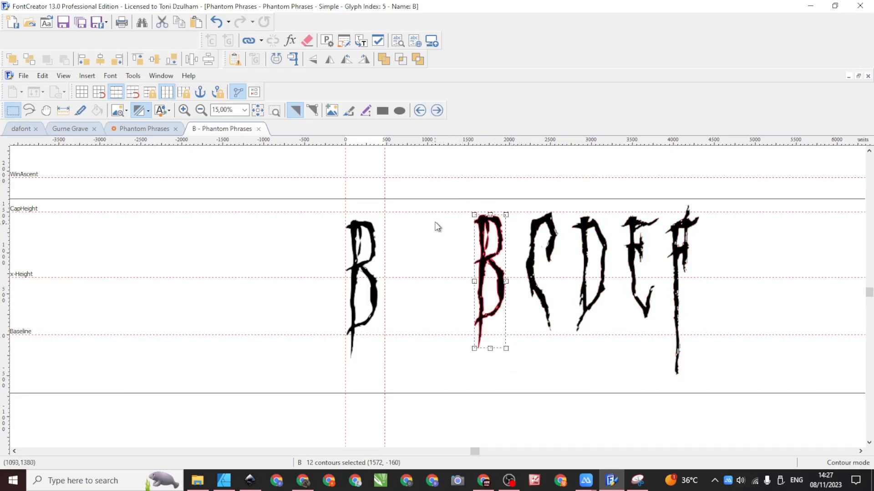
{"action": "left_click", "coordinate": [420, 111]}
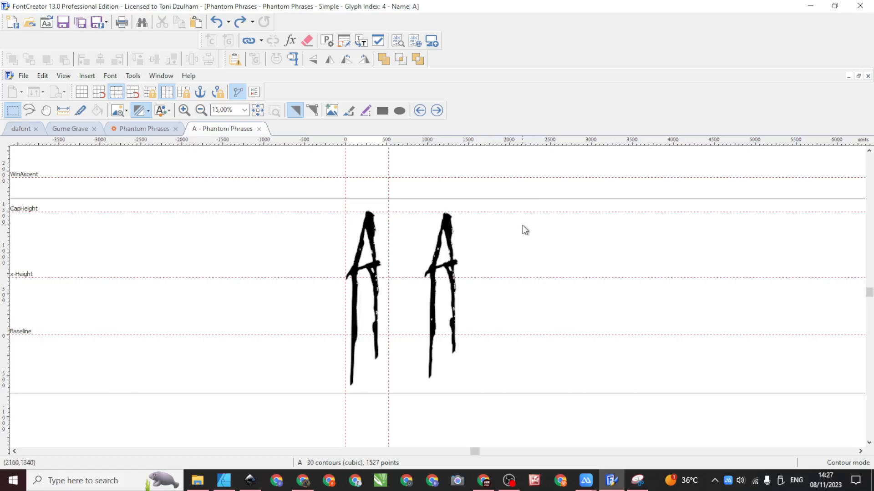
{"action": "key", "text": "ctrl+y"}
{"action": "key", "text": "ctrl+y"}
{"action": "left_click_drag", "start_coordinate": [421, 191], "coordinate": [711, 409]}
{"action": "left_click_drag", "start_coordinate": [700, 379], "coordinate": [728, 398]}
{"action": "left_click", "coordinate": [408, 180]}
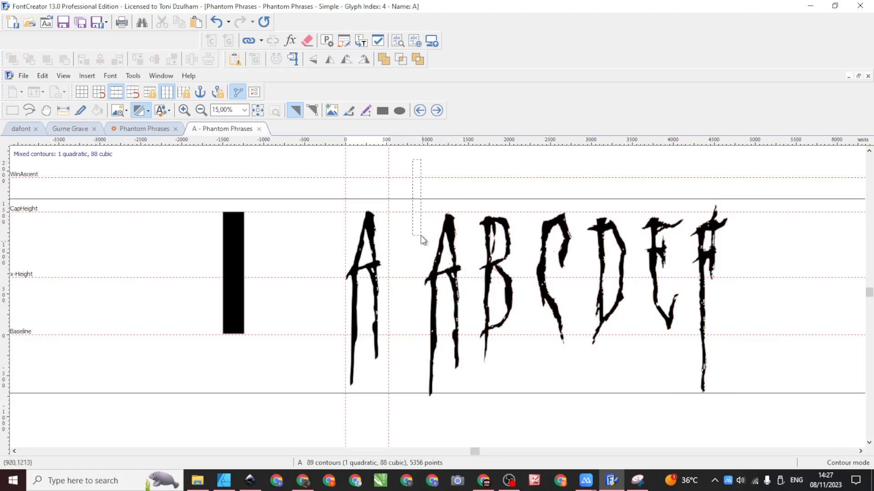
Cut the enlarged letters B to F out of the A glyph and paste them into the B glyph
{"action": "left_click_drag", "start_coordinate": [469, 169], "coordinate": [773, 412]}
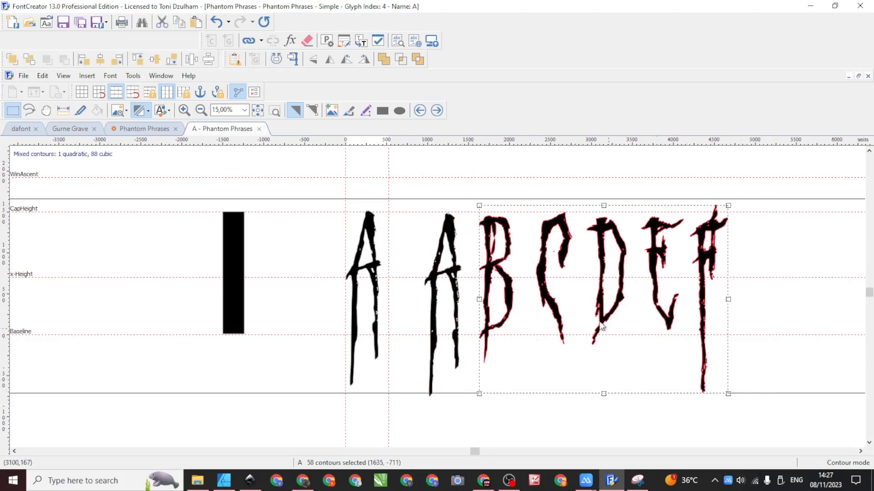
{"action": "key", "text": "Delete"}
{"action": "left_click", "coordinate": [437, 110]}
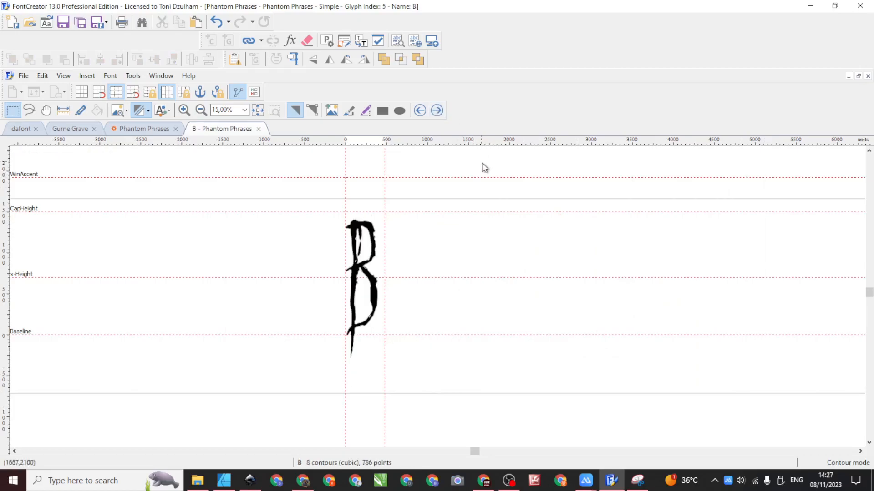
{"action": "key", "text": "ctrl+v"}
Cut the letters C to F out of the B glyph and paste them into the C glyph
{"action": "left_click_drag", "start_coordinate": [522, 158], "coordinate": [752, 406]}
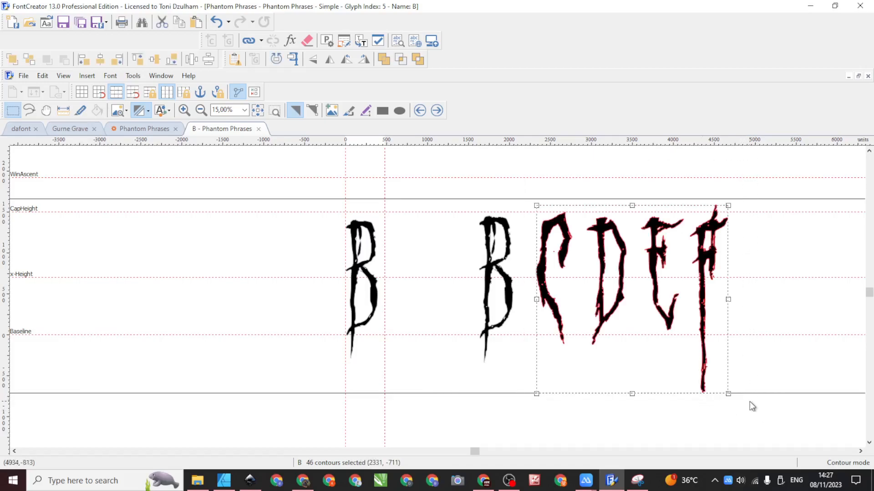
{"action": "key", "text": "Delete"}
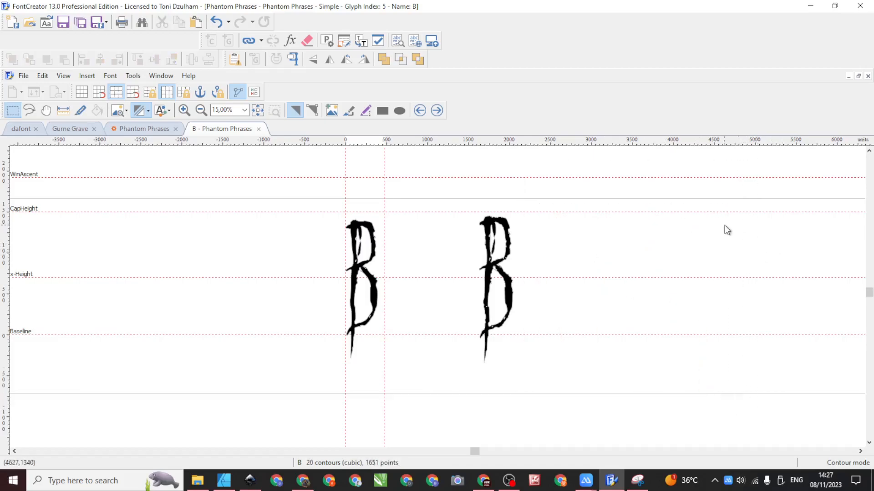
{"action": "left_click", "coordinate": [437, 110]}
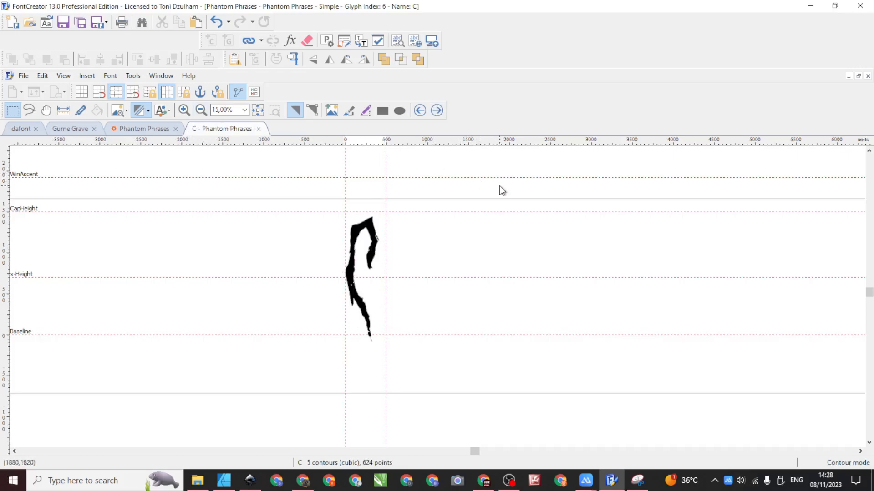
{"action": "key", "text": "ctrl+v"}
{"action": "left_click", "coordinate": [586, 166]}
{"action": "left_click_drag", "start_coordinate": [584, 160], "coordinate": [778, 390]}
{"action": "key", "text": "Delete"}
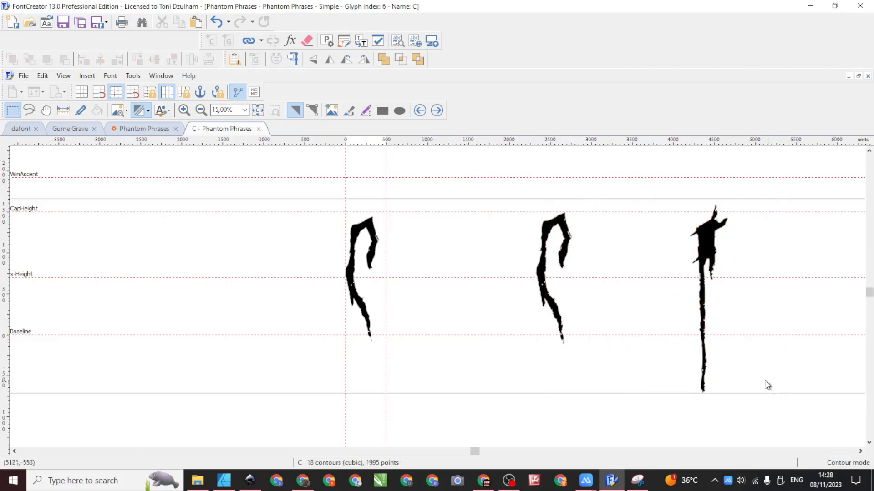
{"action": "key", "text": "ctrl+z"}
Cut the letters D to F out of the C glyph and paste them into the D glyph
{"action": "left_click", "coordinate": [600, 180]}
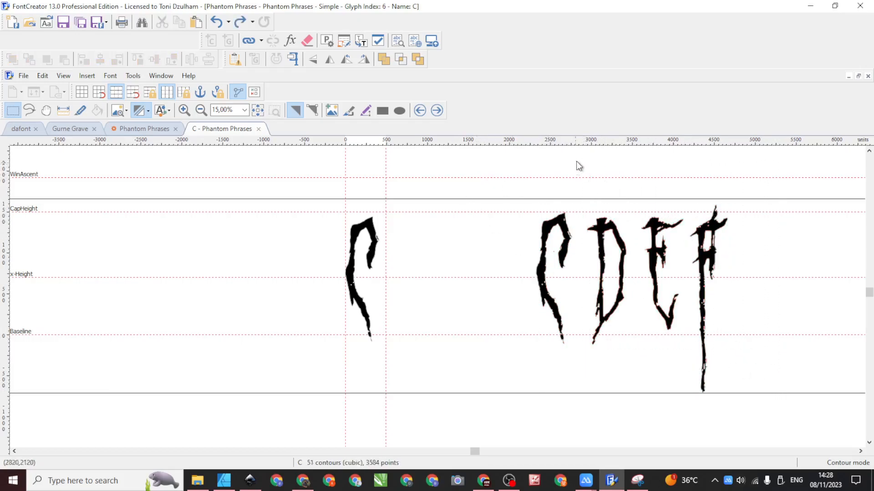
{"action": "left_click_drag", "start_coordinate": [578, 157], "coordinate": [791, 406]}
{"action": "key", "text": "Delete"}
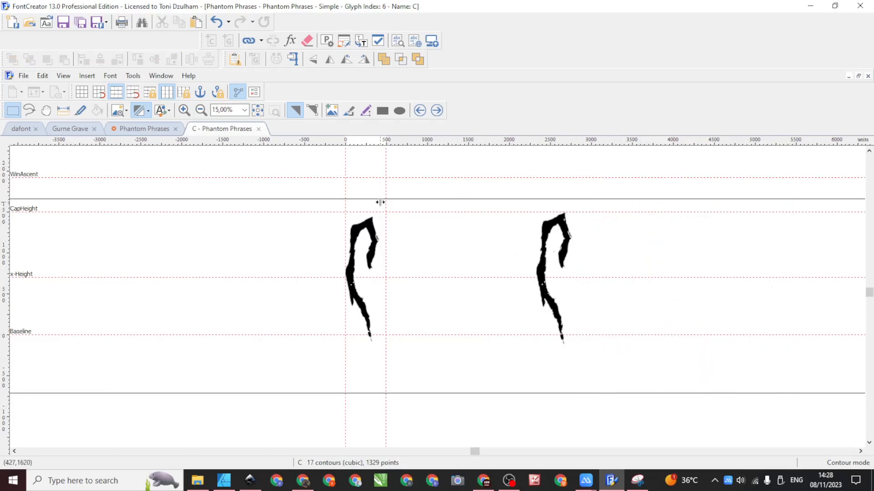
{"action": "left_click", "coordinate": [258, 129]}
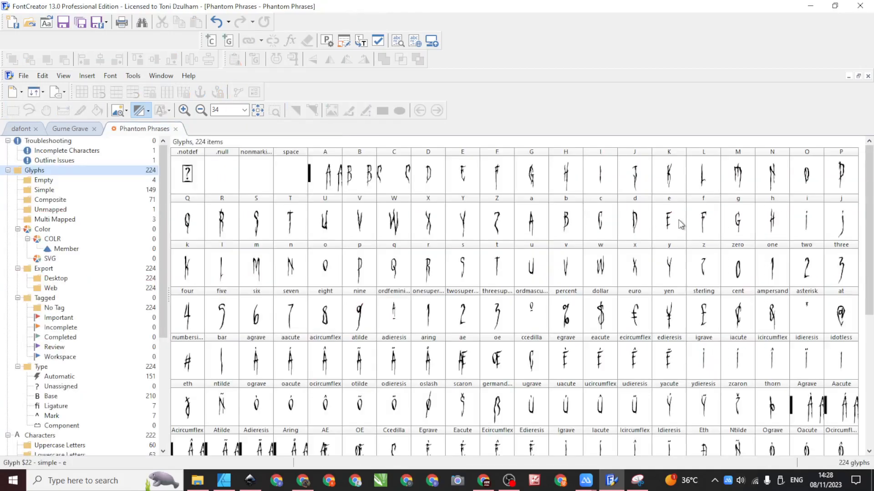
{"action": "double_click", "coordinate": [434, 169]}
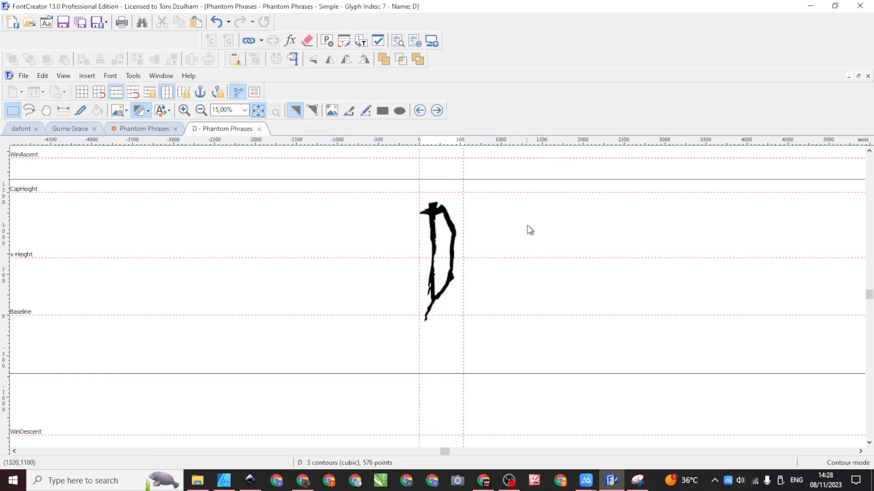
{"action": "key", "text": "ctrl+v"}
Cut the letters E and F out of the D glyph and paste them into the E glyph
{"action": "scroll", "coordinate": [529, 242], "scroll_direction": "down", "scroll_amount": 1}
{"action": "scroll", "coordinate": [662, 216], "scroll_direction": "up", "scroll_amount": 1}
{"action": "left_click_drag", "start_coordinate": [573, 157], "coordinate": [665, 416]}
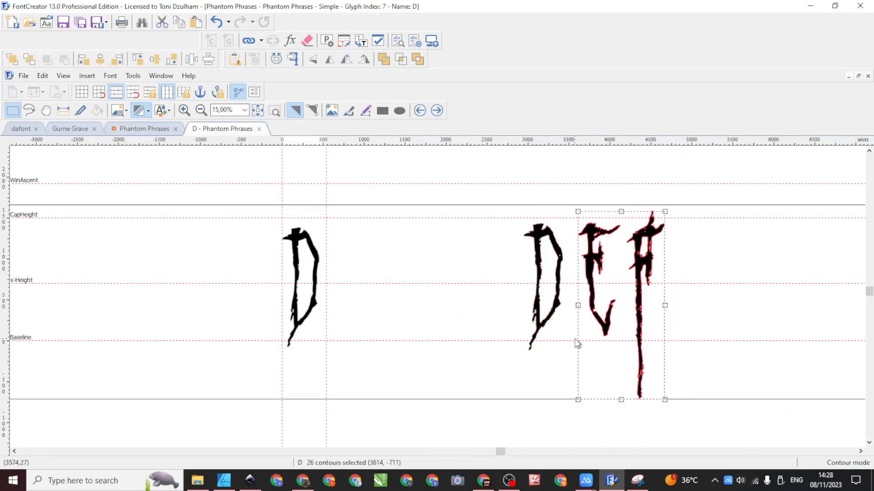
{"action": "key", "text": "Delete"}
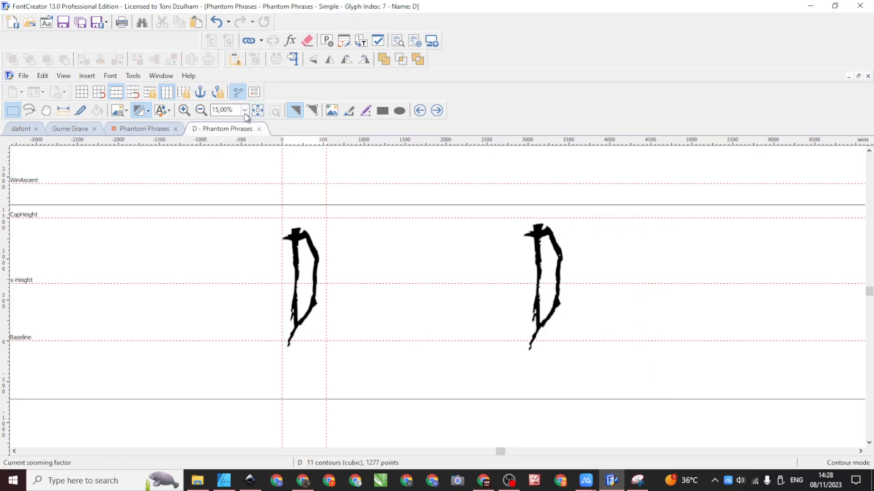
{"action": "left_click", "coordinate": [436, 111]}
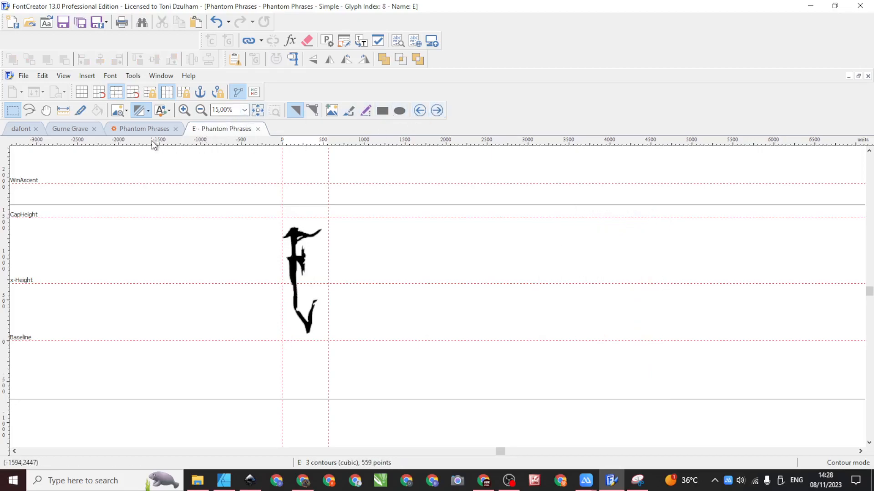
{"action": "key", "text": "ctrl+v"}
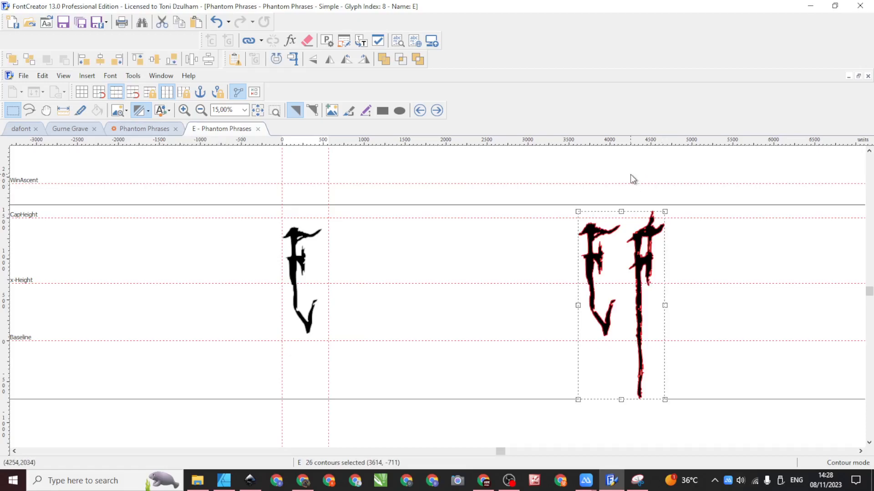
Cut the letter F out of the E glyph and go on to the F glyph
{"action": "left_click_drag", "start_coordinate": [624, 171], "coordinate": [713, 427]}
{"action": "key", "text": "Delete"}
{"action": "left_click", "coordinate": [436, 111]}
{"action": "left_click", "coordinate": [464, 156]}
Undo all added letters in the Phantom Phrases glyphs, check the original A outline in its glyph and return to the glyph overview
{"action": "left_click", "coordinate": [257, 128]}
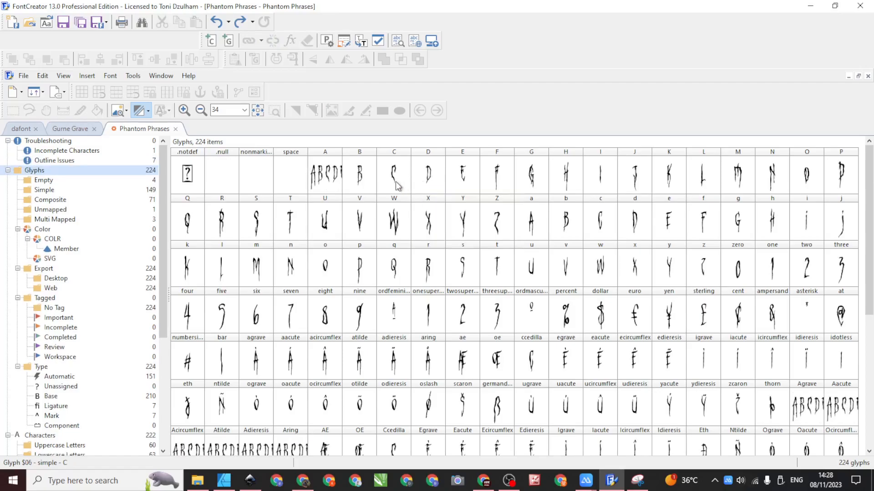
{"action": "double_click", "coordinate": [335, 175]}
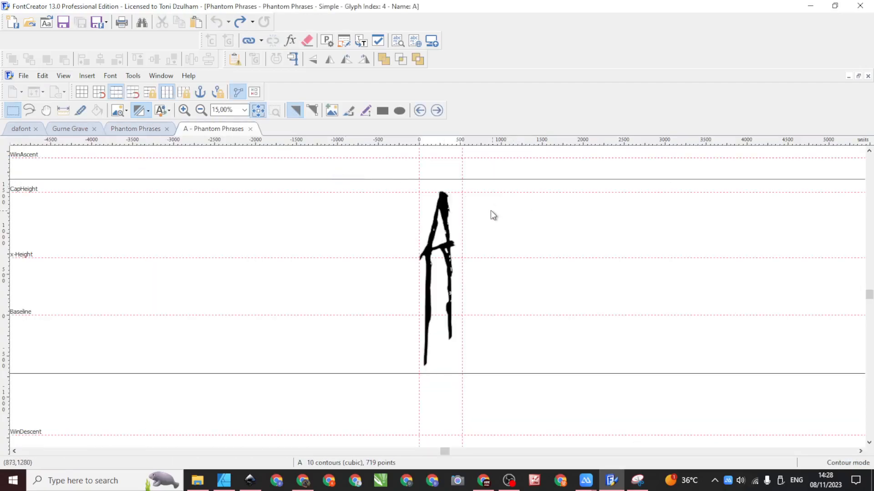
{"action": "mouse_move", "coordinate": [466, 204]}
{"action": "left_mouse_down"}
{"action": "mouse_move", "coordinate": [623, 206]}
{"action": "mouse_move", "coordinate": [495, 209]}
{"action": "left_mouse_up"}
{"action": "key", "text": "ctrl+z"}
{"action": "left_click_drag", "start_coordinate": [542, 410], "coordinate": [349, 186]}
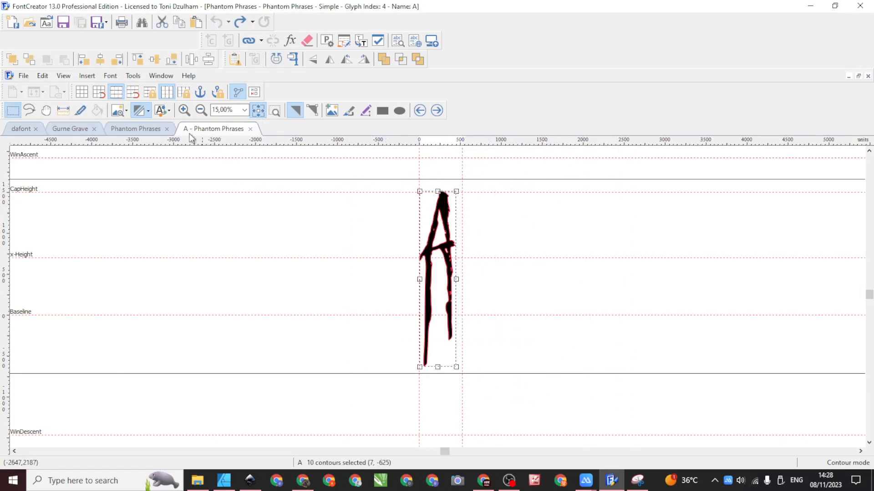
{"action": "left_click", "coordinate": [145, 130]}
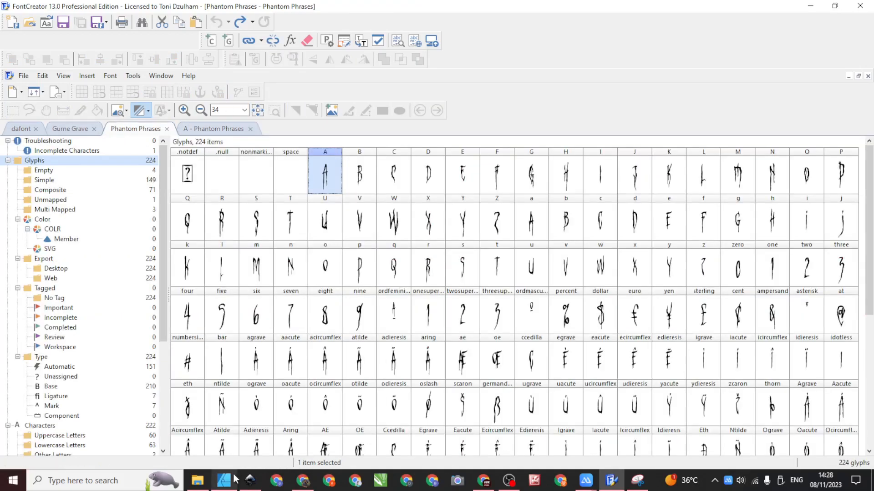
Switch to File Explorer, open the 1 Font Project 2 folder on drive E and copy Master Horor.fcp
{"action": "left_click", "coordinate": [198, 481]}
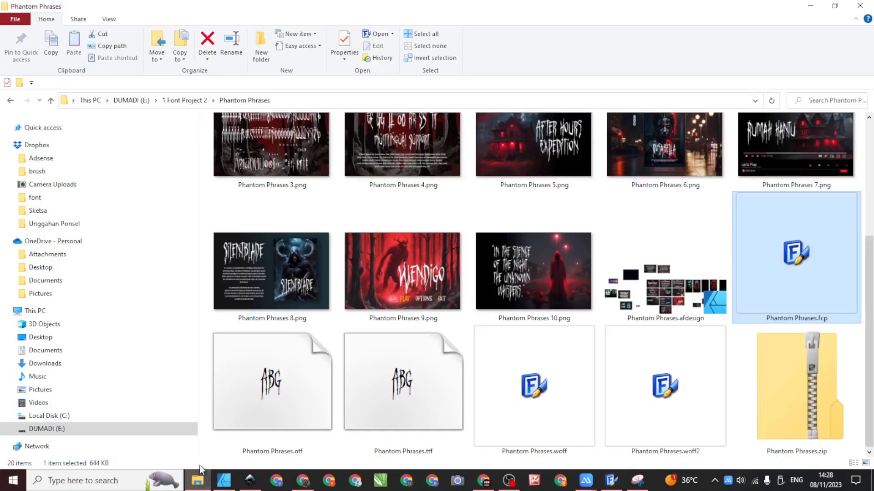
{"action": "left_click", "coordinate": [60, 430]}
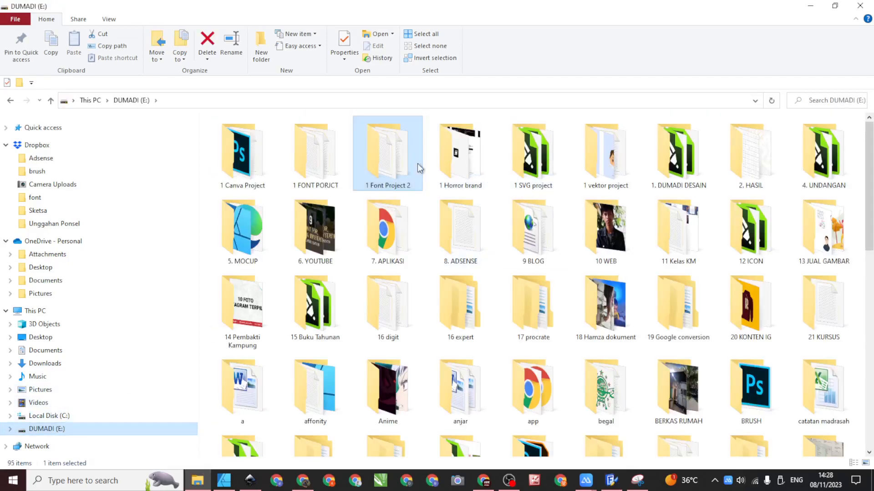
{"action": "double_click", "coordinate": [405, 166]}
{"action": "left_click", "coordinate": [710, 168]}
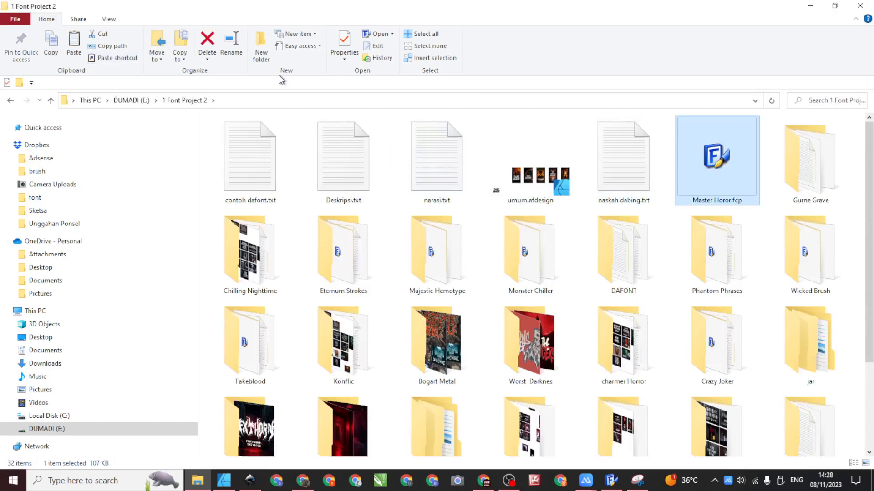
Create a new folder in 1 Font Project 2, paste Master Horor.fcp into it and open the copy in FontCreator
{"action": "left_click", "coordinate": [269, 50]}
{"action": "left_click", "coordinate": [799, 172]}
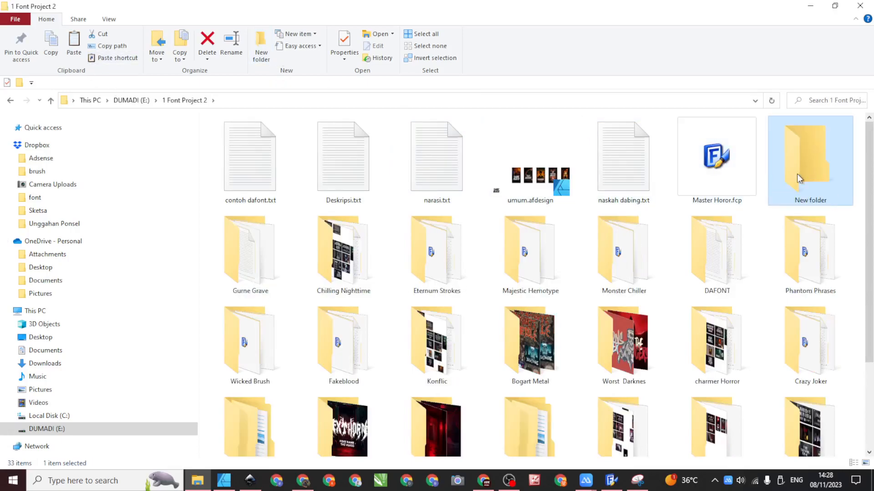
{"action": "double_click", "coordinate": [791, 184]}
{"action": "key", "text": "ctrl+v"}
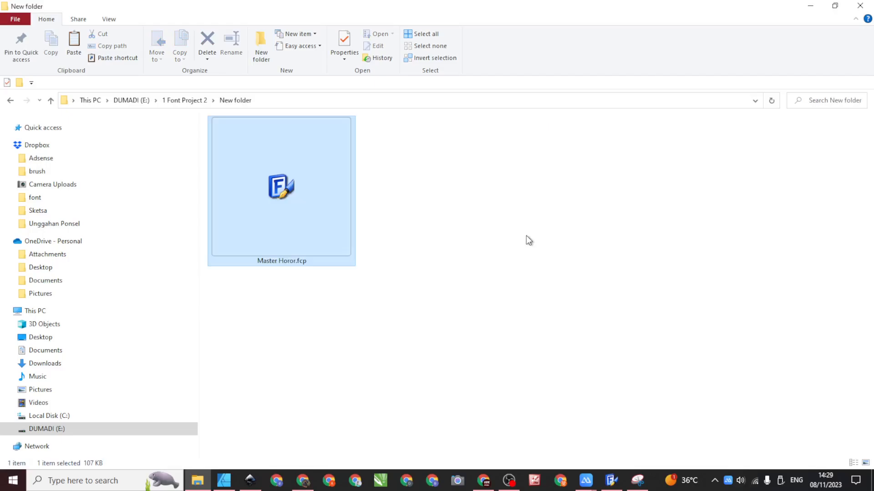
{"action": "double_click", "coordinate": [270, 173]}
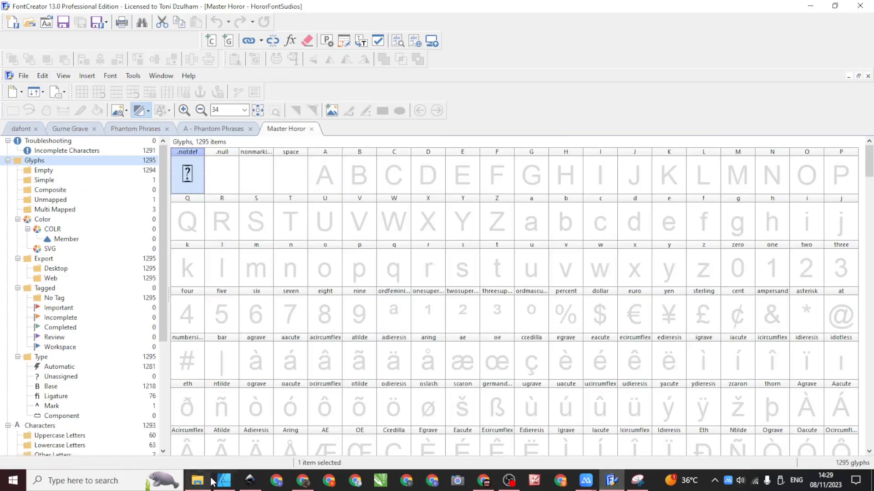
Copy the traced letters A to F from Inkscape and paste them into the A glyph of Master Horor in FontCreator
{"action": "left_click", "coordinate": [197, 481]}
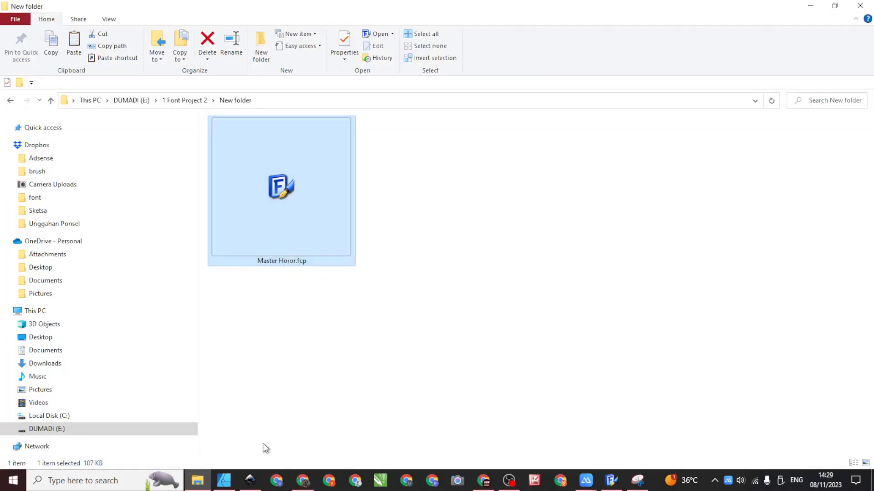
{"action": "left_click", "coordinate": [339, 341]}
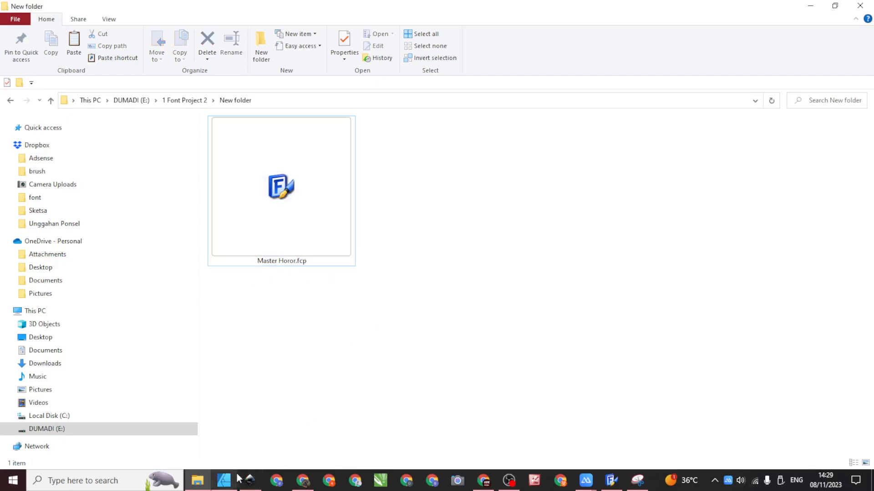
{"action": "left_click", "coordinate": [249, 481]}
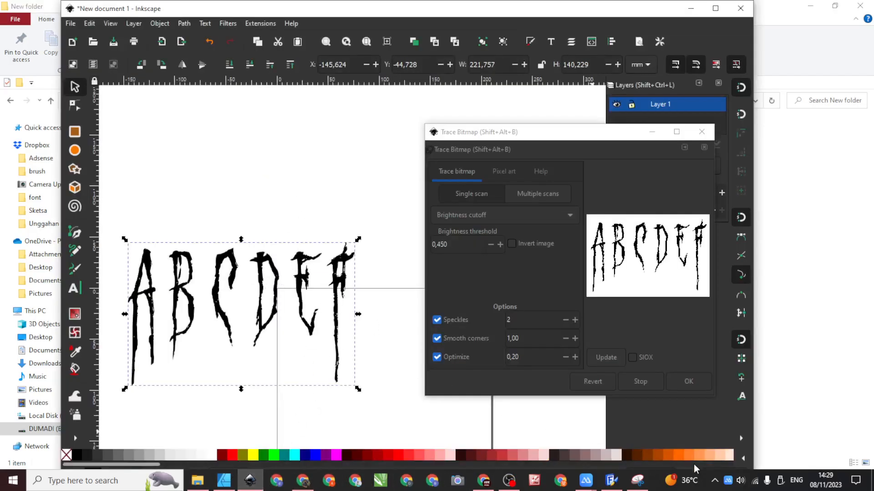
{"action": "left_click", "coordinate": [612, 481]}
{"action": "double_click", "coordinate": [335, 178]}
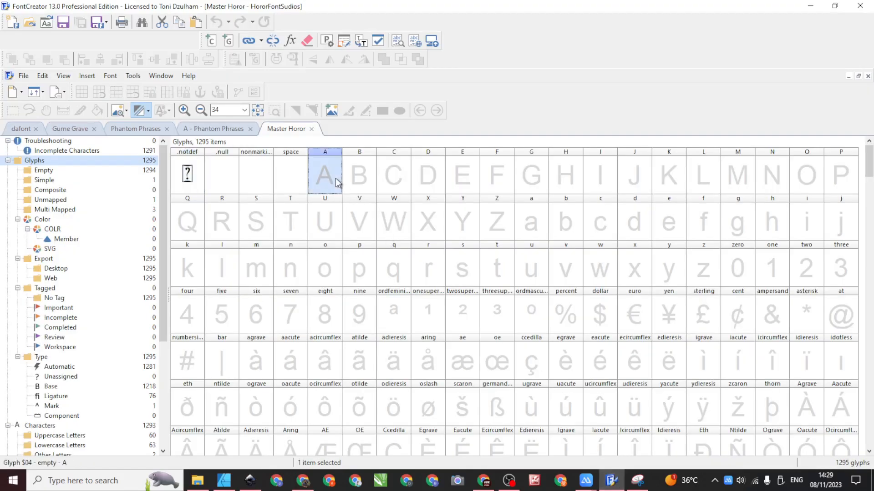
{"action": "scroll", "coordinate": [347, 262], "scroll_direction": "down", "scroll_amount": 1}
{"action": "key", "text": "ctrl+v"}
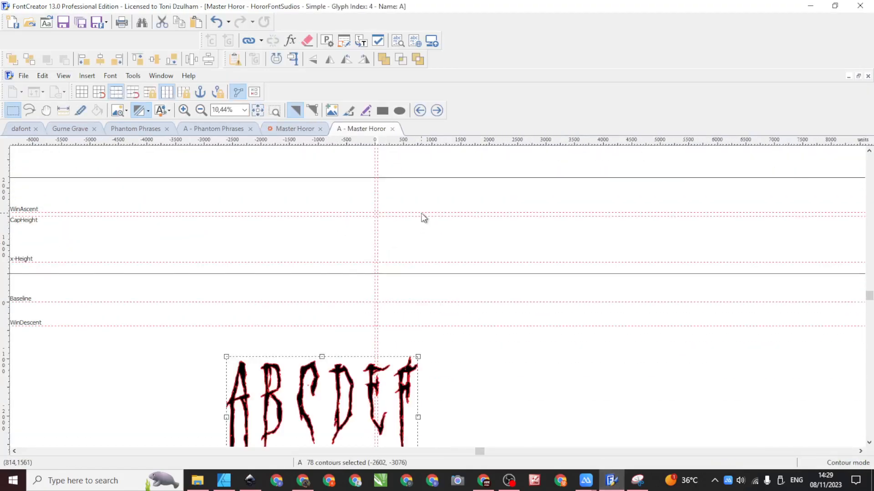
Move the pasted letters up so their tops sit just below the CapHeight line
{"action": "left_click_drag", "start_coordinate": [303, 371], "coordinate": [270, 232]}
{"action": "scroll", "coordinate": [214, 222], "scroll_direction": "up", "scroll_amount": 4}
{"action": "left_click_drag", "start_coordinate": [212, 245], "coordinate": [212, 229]}
{"action": "scroll", "coordinate": [344, 212], "scroll_direction": "down", "scroll_amount": 3}
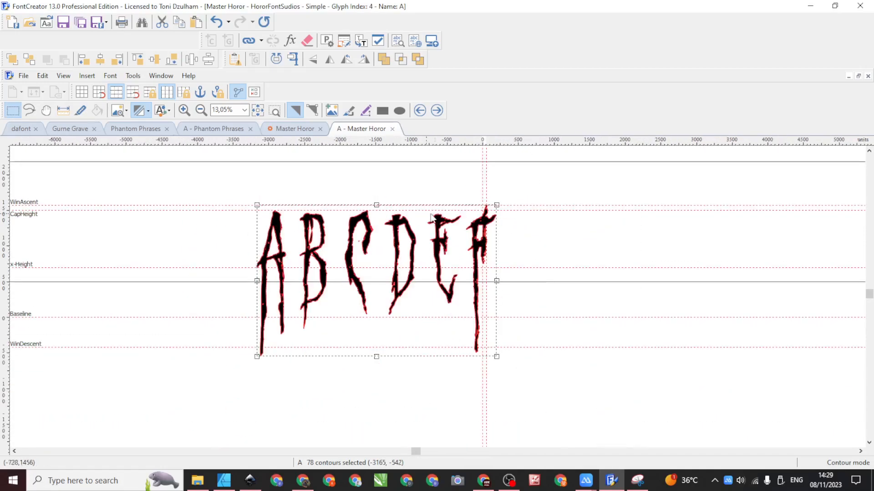
Widen the A glyph's advance width to about 400 units and cut the letters B to F out of the glyph
{"action": "scroll", "coordinate": [489, 183], "scroll_direction": "up", "scroll_amount": 1}
{"action": "mouse_move", "coordinate": [486, 175]}
{"action": "left_mouse_down"}
{"action": "mouse_move", "coordinate": [560, 183]}
{"action": "mouse_move", "coordinate": [516, 185]}
{"action": "left_mouse_up"}
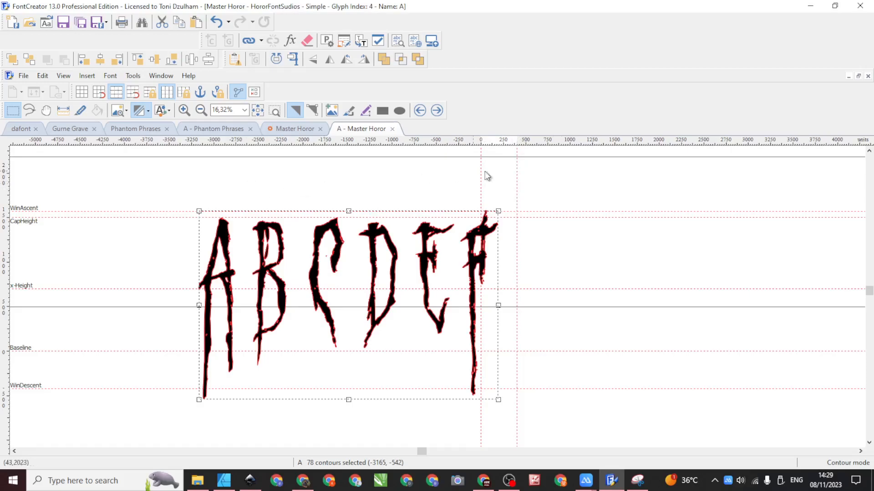
{"action": "left_click", "coordinate": [247, 199]}
{"action": "left_click_drag", "start_coordinate": [242, 183], "coordinate": [549, 407]}
{"action": "key", "text": "Delete"}
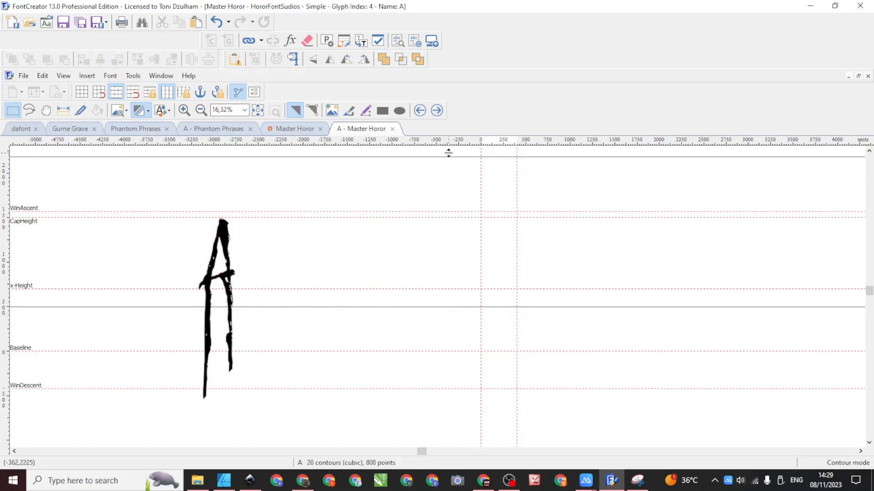
Paste the cut letters into the B glyph and cut C to F out, leaving only the B
{"action": "left_click", "coordinate": [437, 111]}
{"action": "left_click_drag", "start_coordinate": [300, 184], "coordinate": [585, 412]}
{"action": "key", "text": "Delete"}
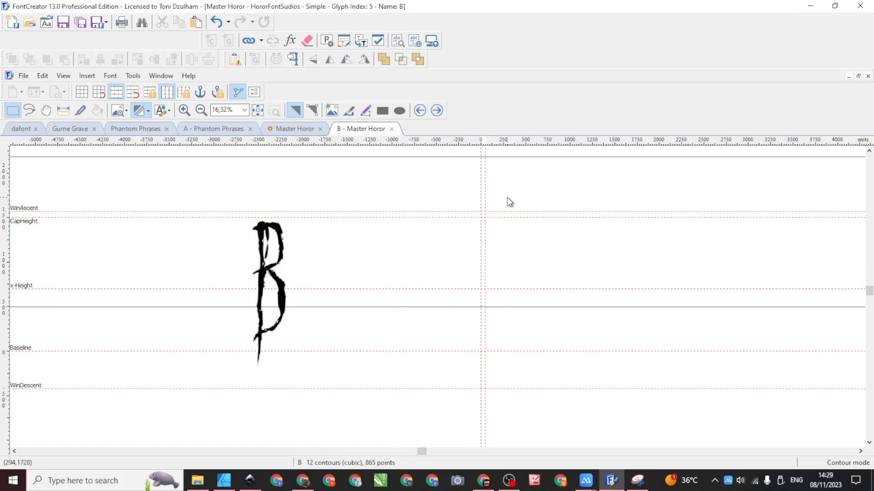
Paste the remaining letters into the C glyph and cut D, E and F out, leaving only the C
{"action": "left_click", "coordinate": [436, 111]}
{"action": "left_click", "coordinate": [449, 350]}
{"action": "left_click_drag", "start_coordinate": [358, 422], "coordinate": [357, 418]}
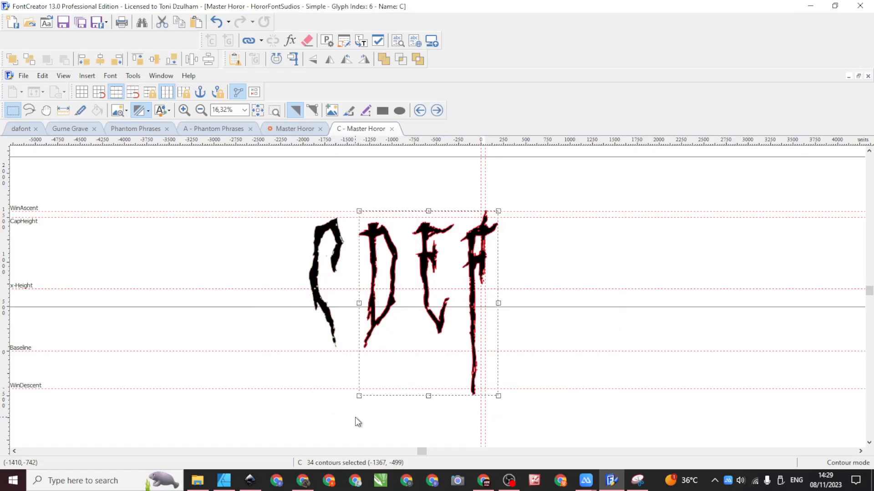
{"action": "key", "text": "Delete"}
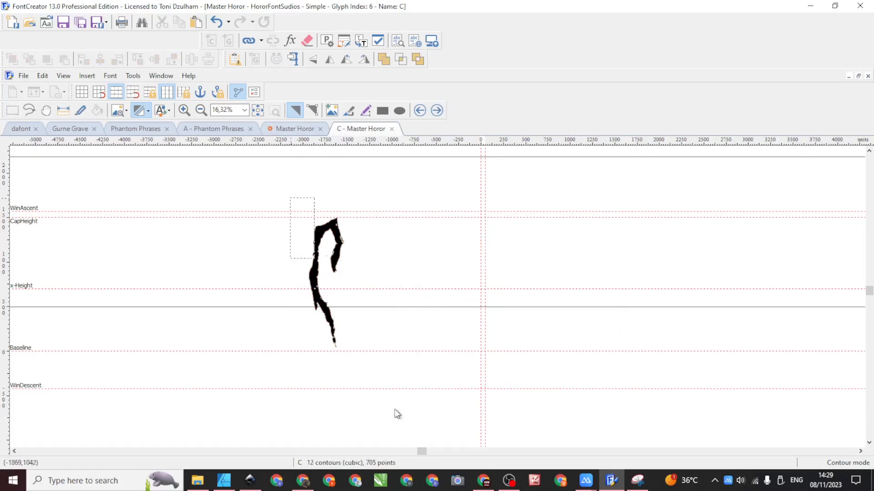
{"action": "key", "text": "ctrl+a"}
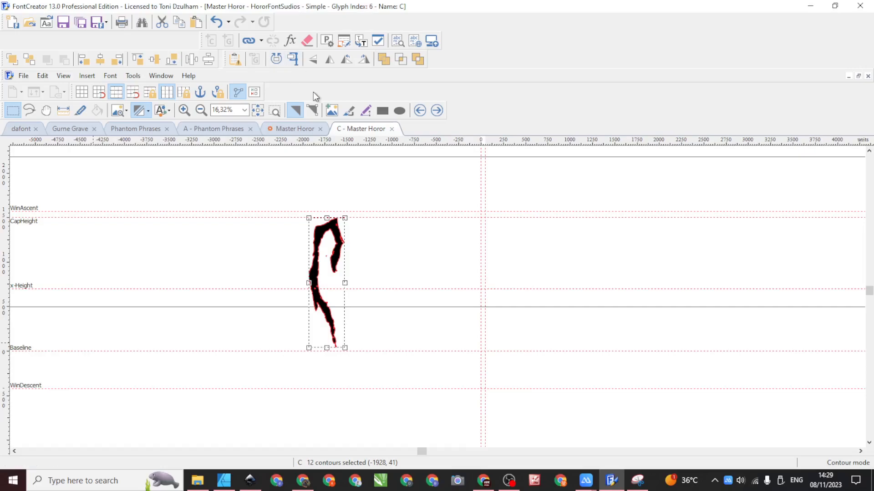
Paste the remaining letters into the D glyph and cut E and F out of it
{"action": "left_click", "coordinate": [439, 114]}
{"action": "key", "text": "ctrl+v"}
{"action": "left_click_drag", "start_coordinate": [408, 190], "coordinate": [601, 427]}
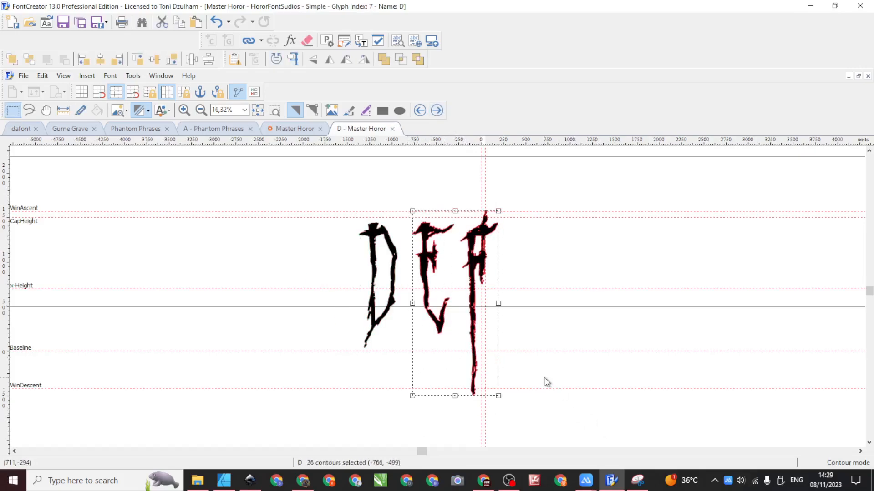
{"action": "key", "text": "Delete"}
Paste the last two letters into the E glyph and cut the F out of it
{"action": "left_click", "coordinate": [437, 110]}
{"action": "key", "text": "ctrl+v"}
{"action": "left_click", "coordinate": [499, 160]}
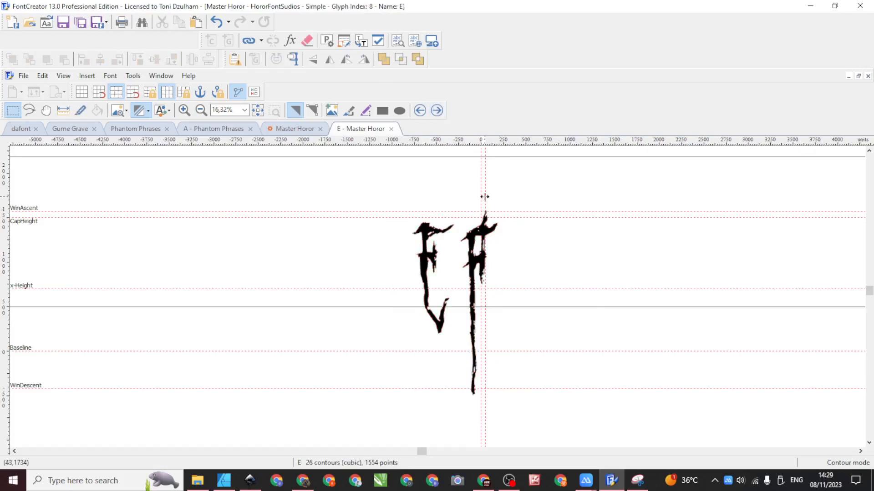
{"action": "left_click_drag", "start_coordinate": [458, 191], "coordinate": [556, 417]}
{"action": "key", "text": "Delete"}
Paste the cut F into the F glyph and return to the Master Horor glyph overview
{"action": "left_click", "coordinate": [438, 109]}
{"action": "key", "text": "ctrl+v"}
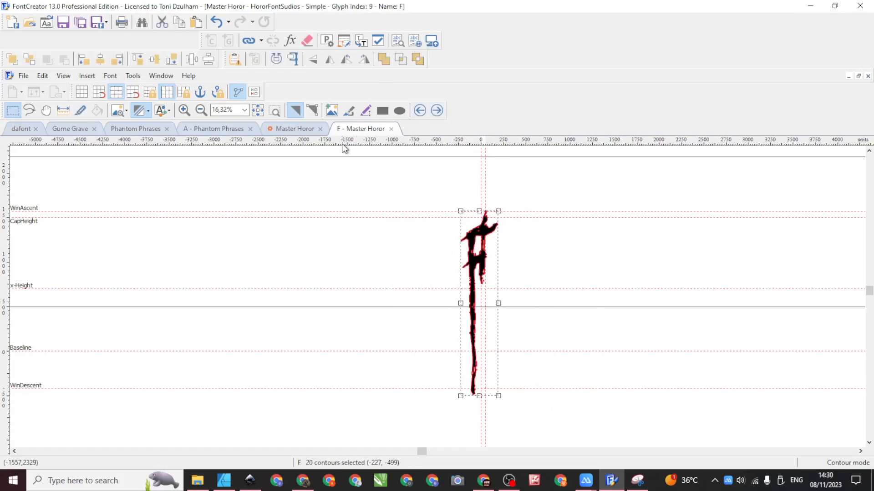
{"action": "left_click", "coordinate": [297, 130]}
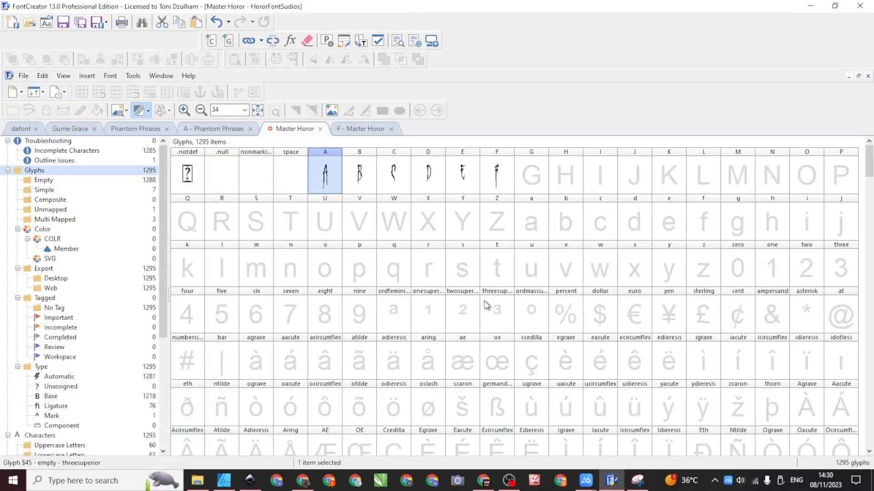
Try to move the A glyph's side bearing lines over to the letter, and undo the change
{"action": "double_click", "coordinate": [338, 180]}
{"action": "scroll", "coordinate": [482, 292], "scroll_direction": "down", "scroll_amount": 2}
{"action": "scroll", "coordinate": [473, 309], "scroll_direction": "down", "scroll_amount": 3}
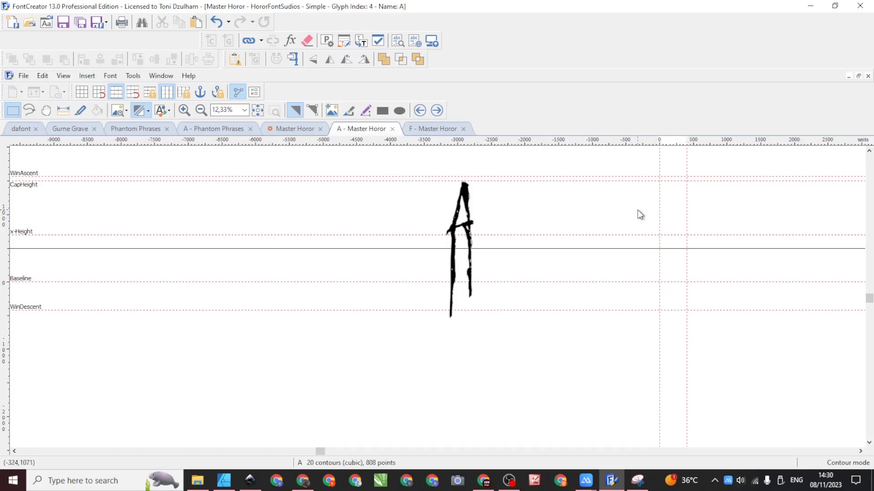
{"action": "left_click_drag", "start_coordinate": [659, 205], "coordinate": [445, 211]}
{"action": "left_click_drag", "start_coordinate": [687, 208], "coordinate": [440, 241]}
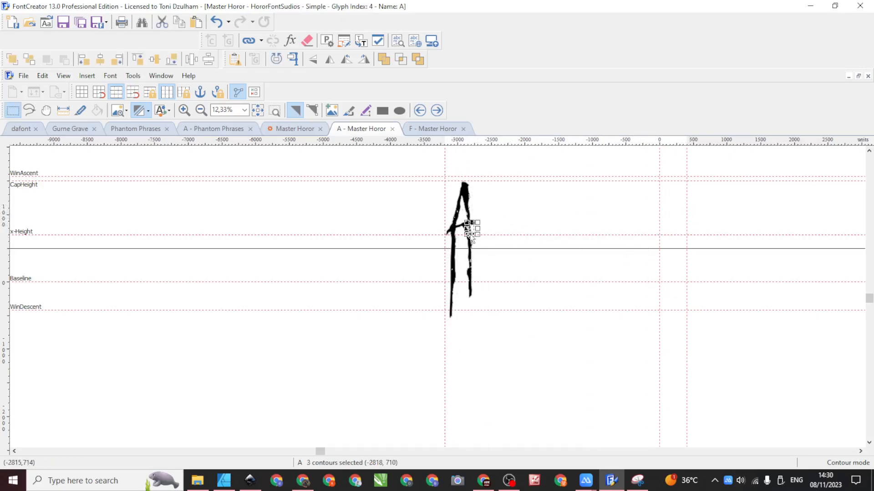
{"action": "key", "text": "ctrl+z"}
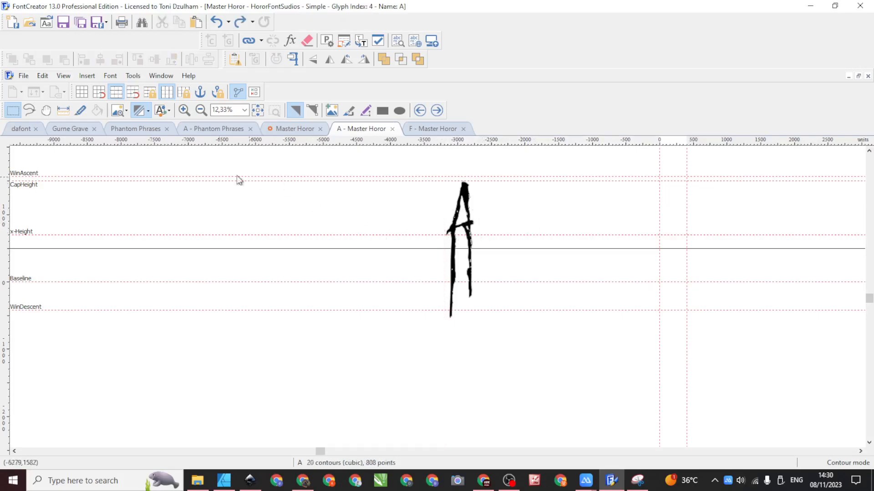
Paste the letter F back into the emptied F glyph
{"action": "left_click", "coordinate": [414, 130]}
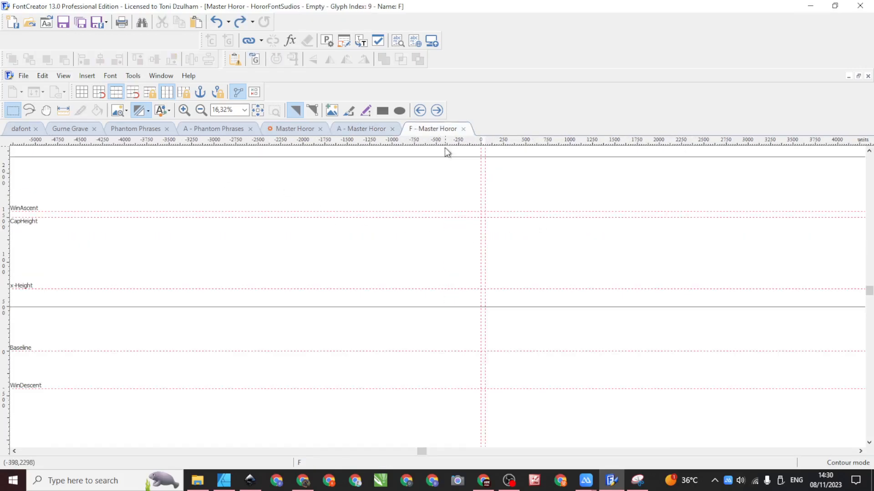
{"action": "key", "text": "ctrl+v"}
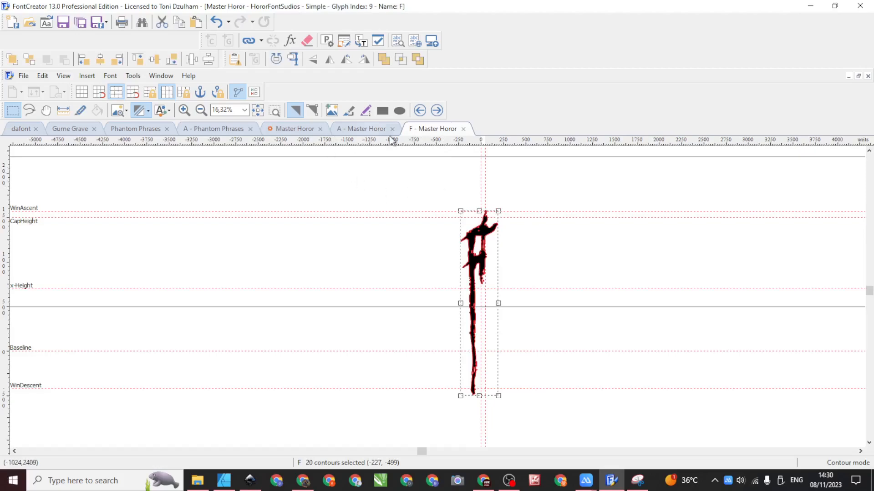
{"action": "left_click", "coordinate": [377, 130]}
Select all simple glyphs of Master Horor and run the Transform Wizard with left side bearing point at x=0, left bearing 0 and right bearing 60
{"action": "left_click", "coordinate": [303, 130]}
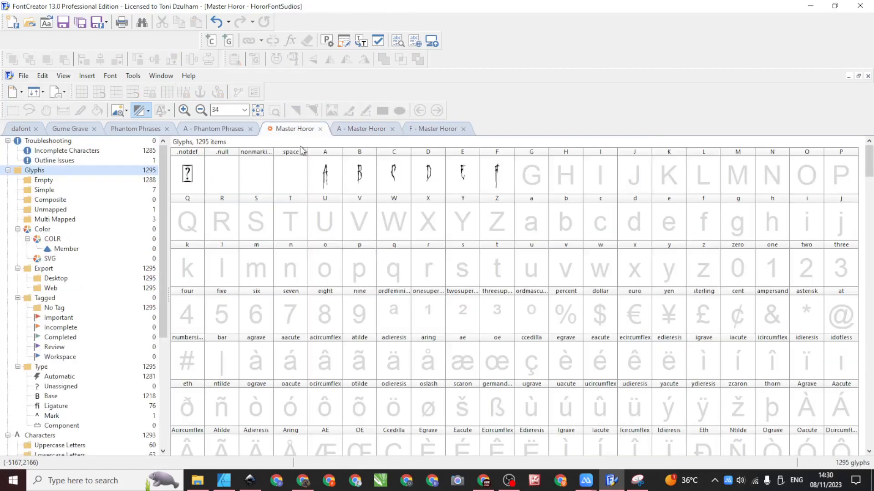
{"action": "left_click", "coordinate": [46, 191]}
{"action": "key", "text": "ctrl+a"}
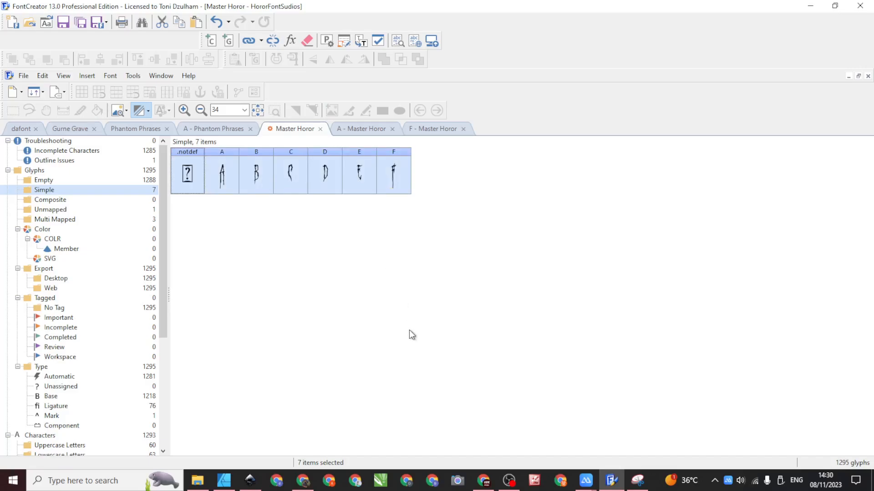
{"action": "left_click", "coordinate": [361, 41]}
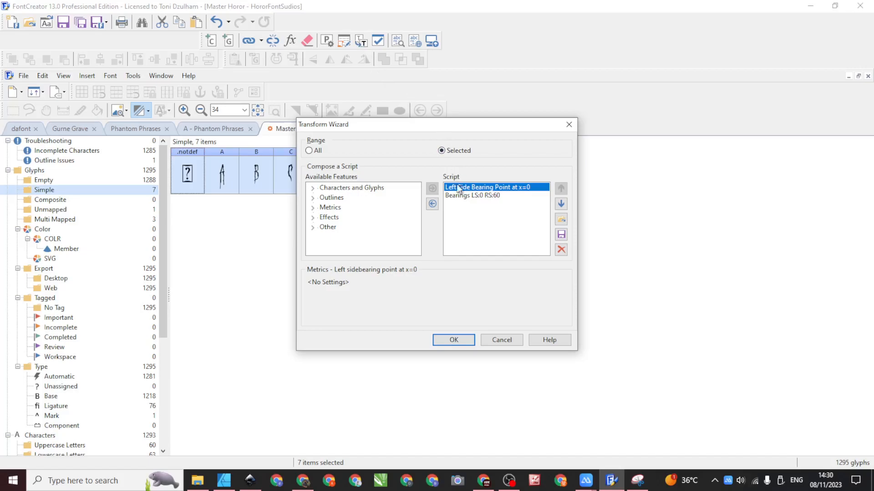
{"action": "left_click", "coordinate": [569, 124]}
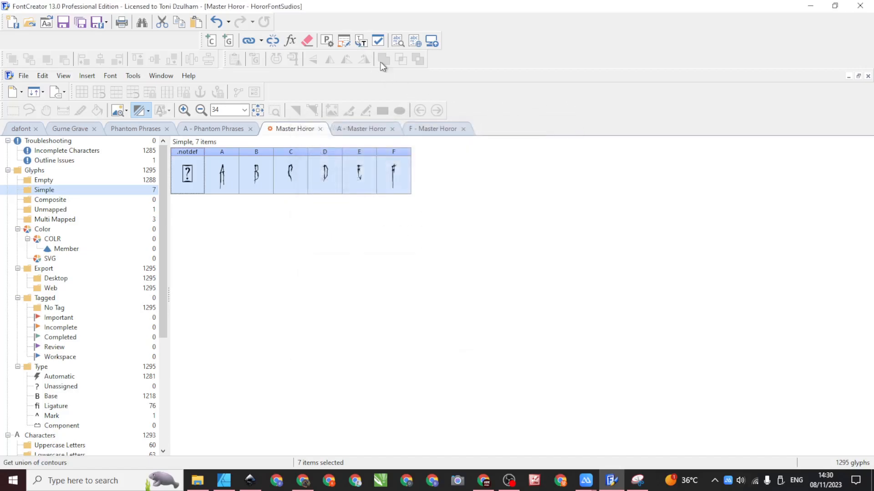
{"action": "left_click", "coordinate": [359, 43]}
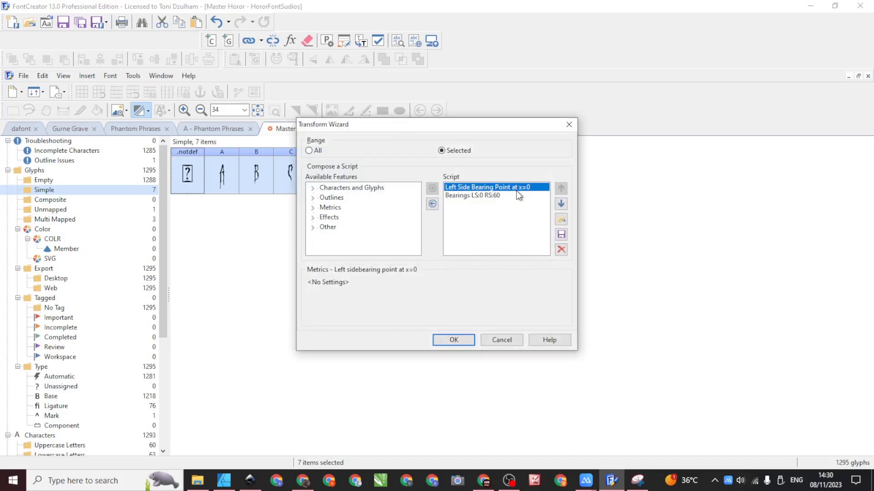
{"action": "left_click", "coordinate": [474, 196]}
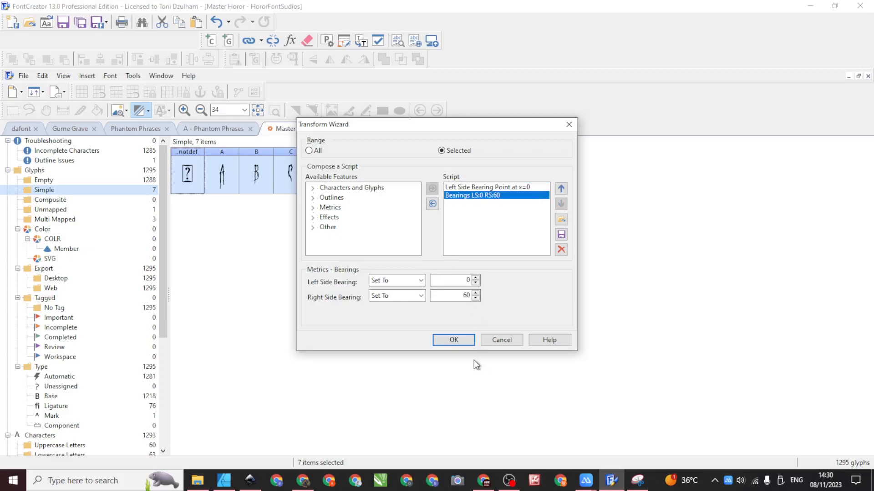
{"action": "left_click", "coordinate": [453, 341]}
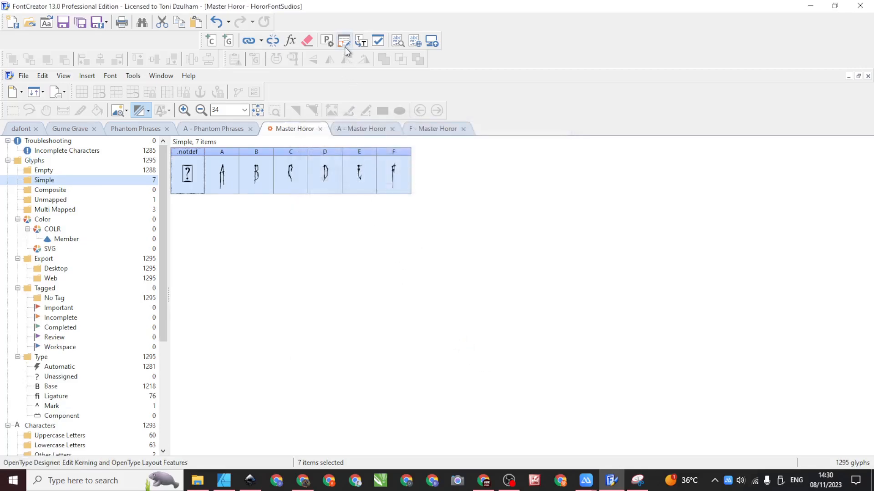
Run the same Transform Wizard bearings script two more times on the selected glyphs
{"action": "left_click", "coordinate": [360, 41]}
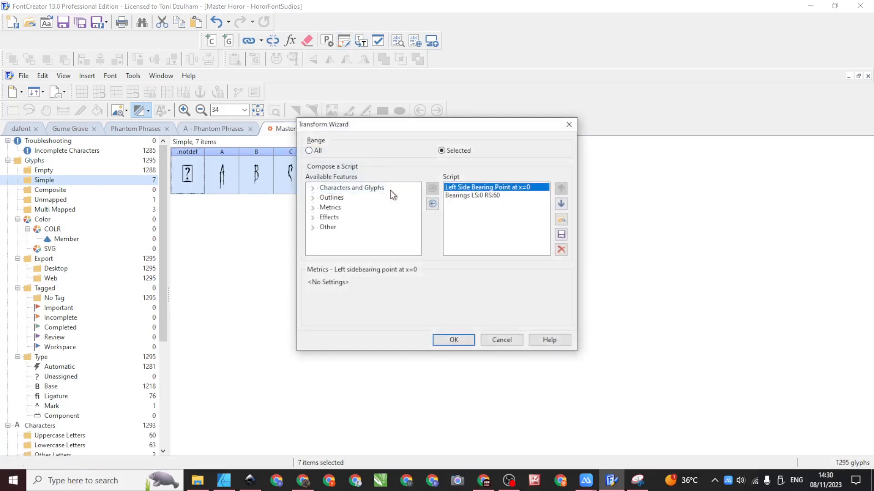
{"action": "left_click", "coordinate": [442, 340]}
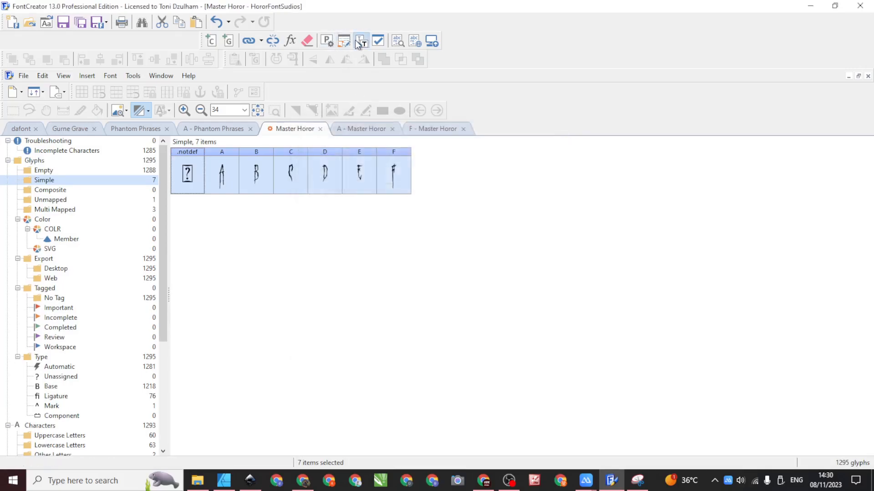
{"action": "left_click", "coordinate": [360, 41]}
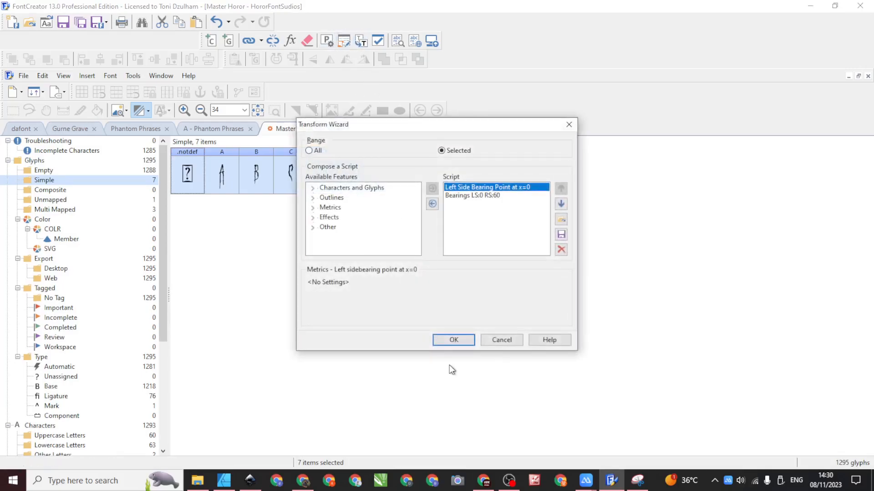
{"action": "left_click", "coordinate": [440, 341]}
Inspect how the A sits between its side bearing lines, and return to the glyph overview
{"action": "double_click", "coordinate": [229, 172]}
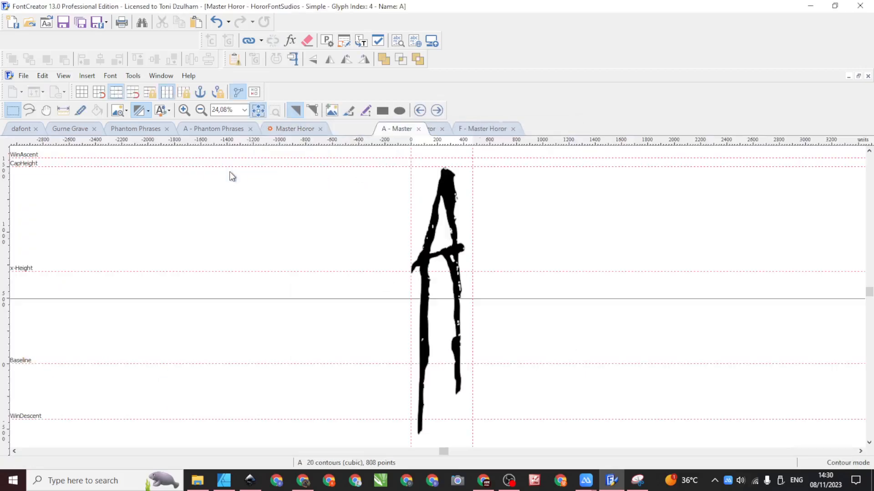
{"action": "left_click_drag", "start_coordinate": [357, 183], "coordinate": [456, 359]}
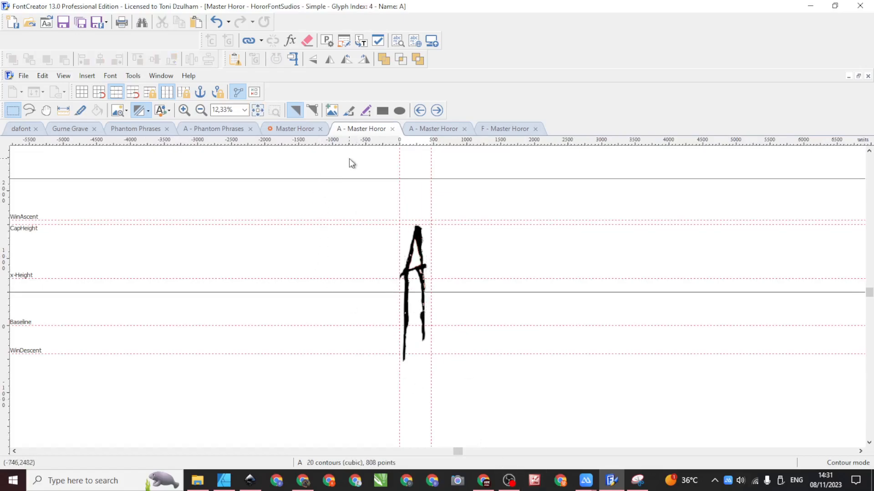
{"action": "left_click", "coordinate": [292, 131]}
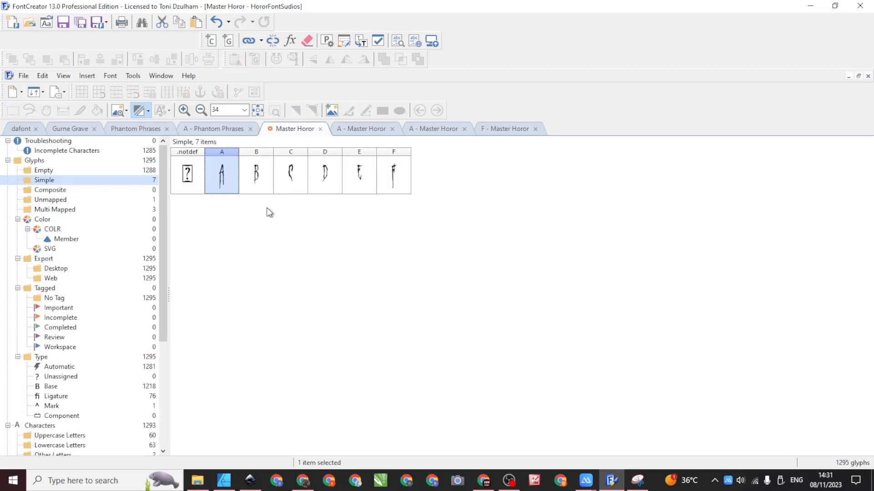
Run the Font Validation Wizard on Master Horor with all tests and the fixing of detected problems enabled
{"action": "left_click", "coordinate": [378, 41]}
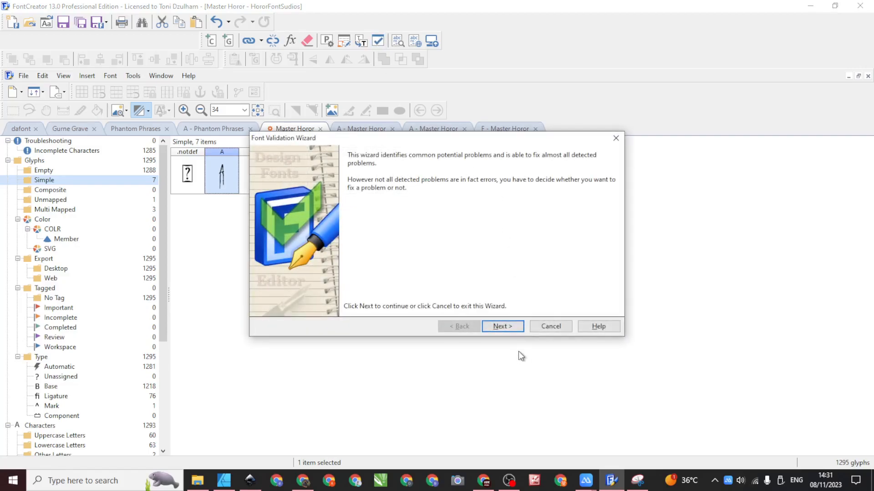
{"action": "left_click", "coordinate": [503, 327]}
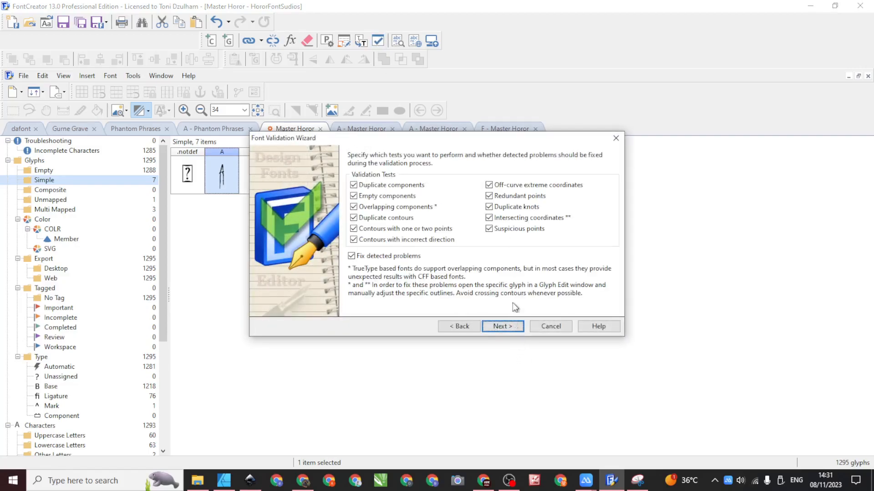
{"action": "left_click", "coordinate": [504, 326]}
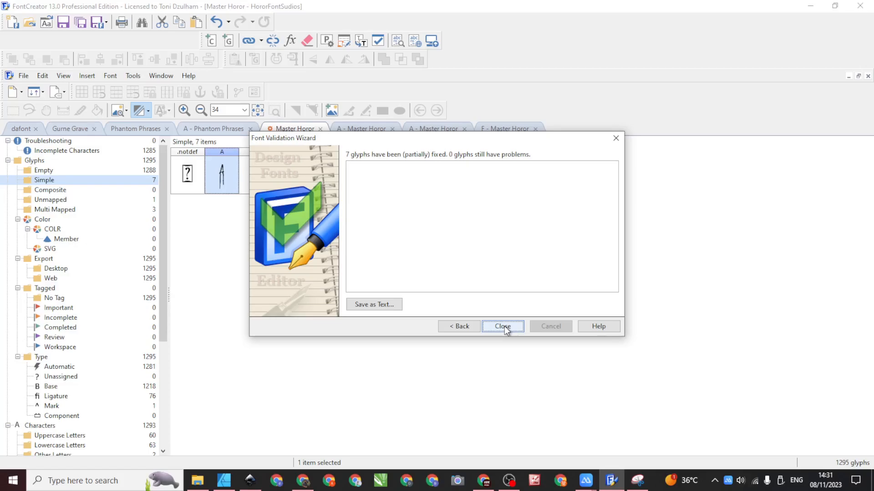
{"action": "left_click", "coordinate": [503, 326]}
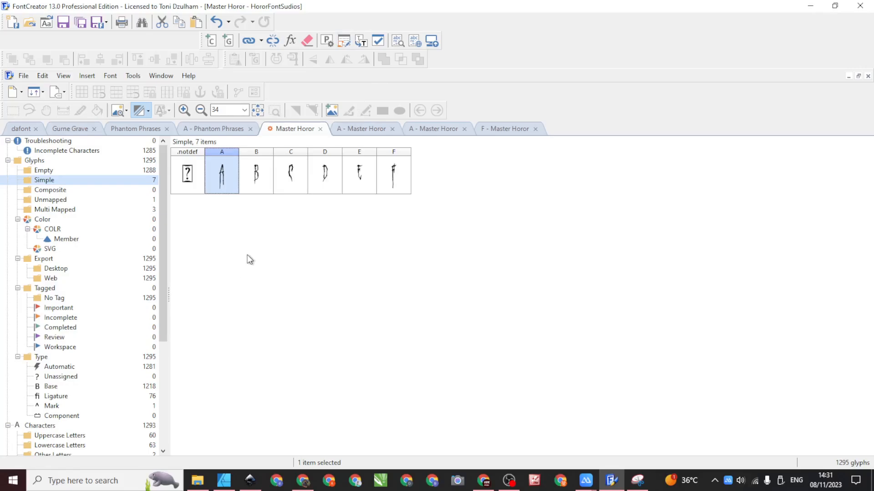
Look over the finished Phantom Phrases glyphs and open that font's OpenType Designer to view its kerning pairs
{"action": "key", "text": "F5"}
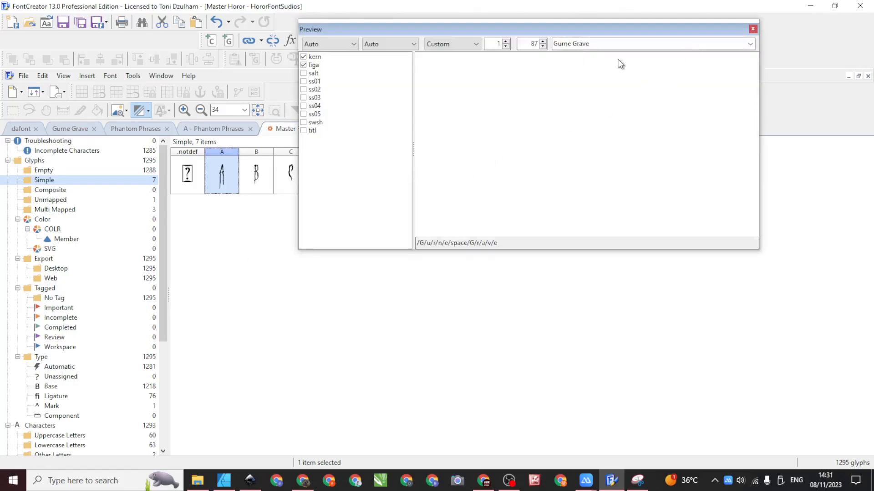
{"action": "left_click", "coordinate": [753, 29]}
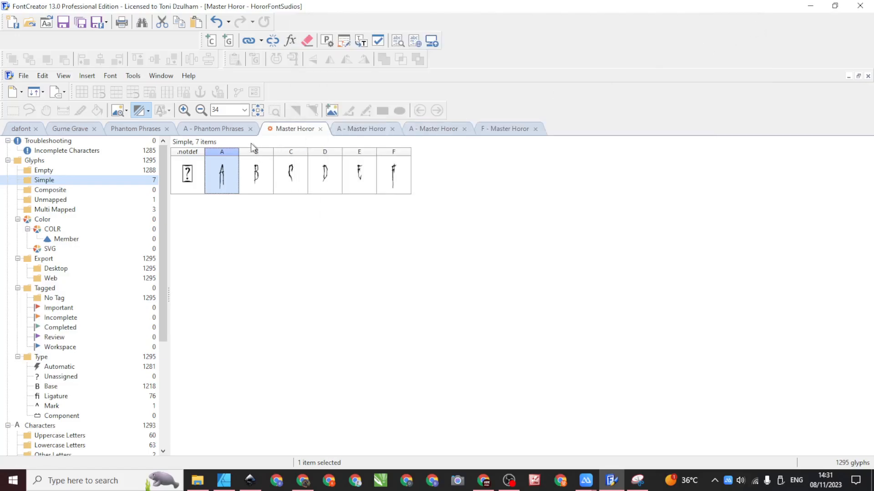
{"action": "left_click", "coordinate": [220, 129]}
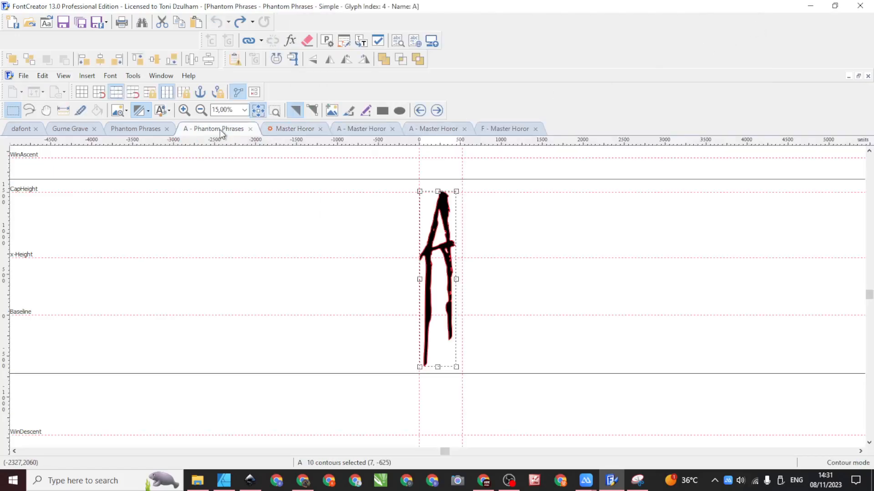
{"action": "left_click", "coordinate": [134, 129]}
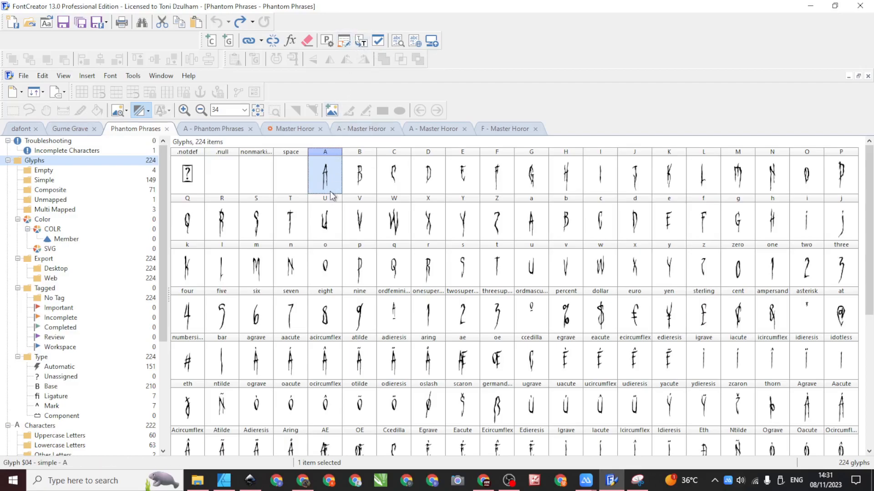
{"action": "scroll", "coordinate": [356, 201], "scroll_direction": "down", "scroll_amount": 5}
{"action": "scroll", "coordinate": [358, 205], "scroll_direction": "up", "scroll_amount": 5}
{"action": "left_click", "coordinate": [344, 41]}
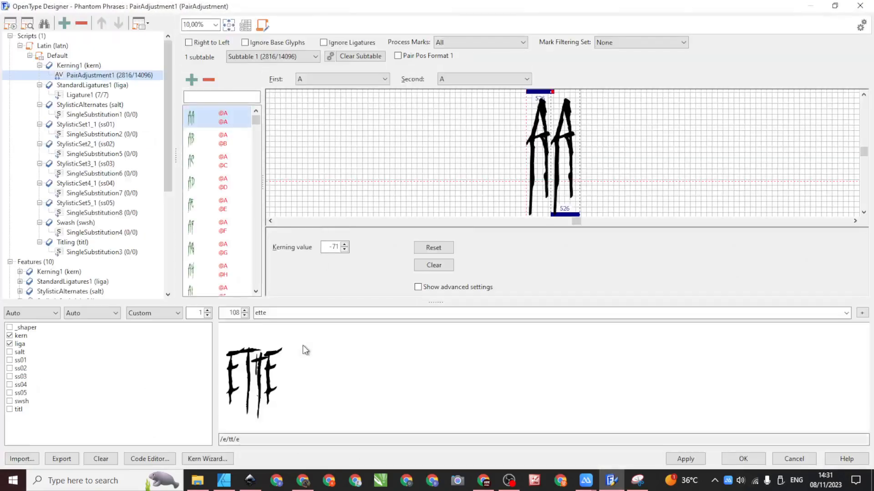
Preview automatic kerning for PairAdjustment1 with a glyph spacing factor of 14, and leave the wizard without applying it
{"action": "left_click", "coordinate": [795, 460]}
{"action": "left_click", "coordinate": [339, 45]}
{"action": "right_click", "coordinate": [79, 76]}
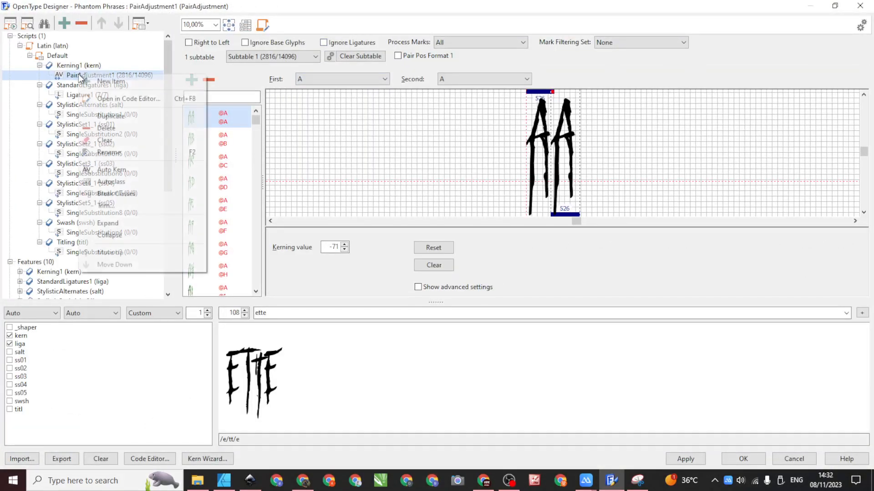
{"action": "left_click", "coordinate": [115, 171]}
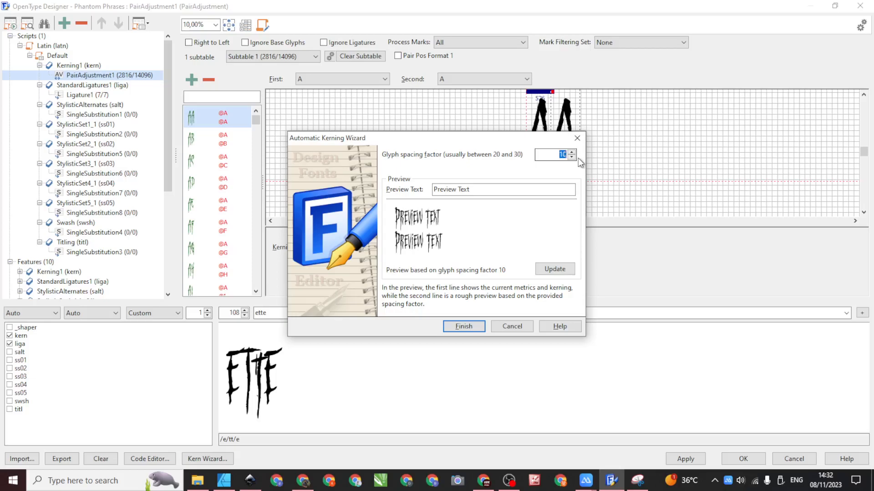
{"action": "type", "text": "11"}
{"action": "left_click", "coordinate": [572, 152]}
{"action": "left_click", "coordinate": [572, 152]}
{"action": "left_click", "coordinate": [572, 152]}
{"action": "left_click", "coordinate": [554, 269]}
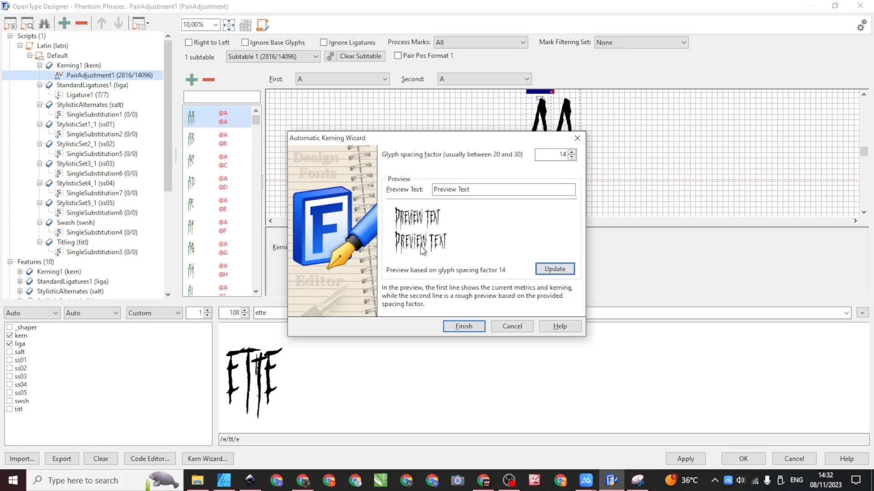
{"action": "left_click", "coordinate": [577, 138]}
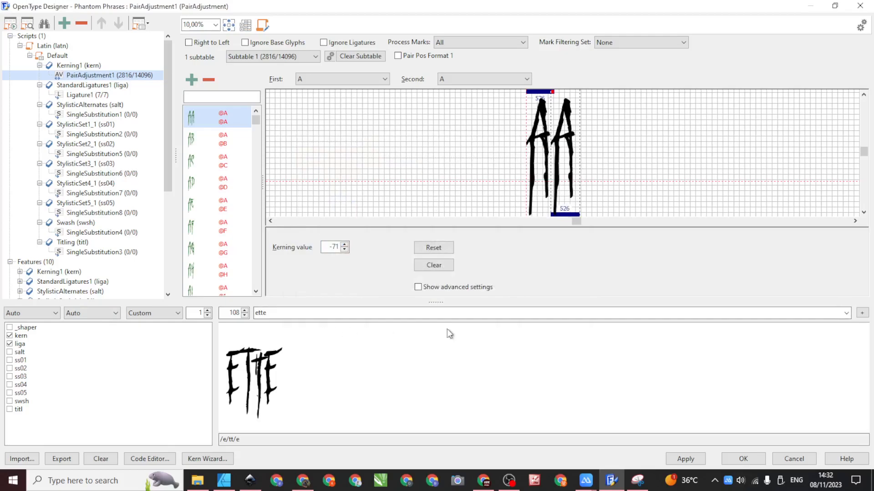
Compare the lowercase alphabet sample with the kern feature off and on, and close the OpenType Designer
{"action": "left_click", "coordinate": [845, 313]}
{"action": "left_click", "coordinate": [843, 324]}
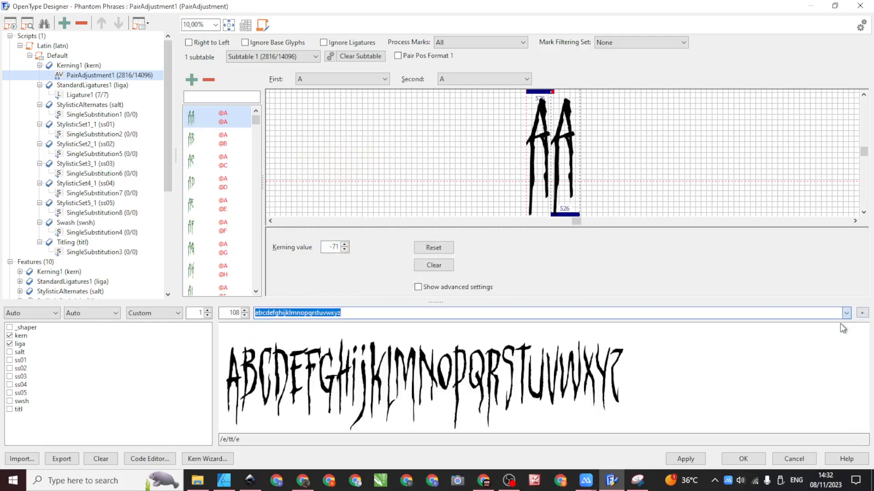
{"action": "left_click", "coordinate": [10, 336]}
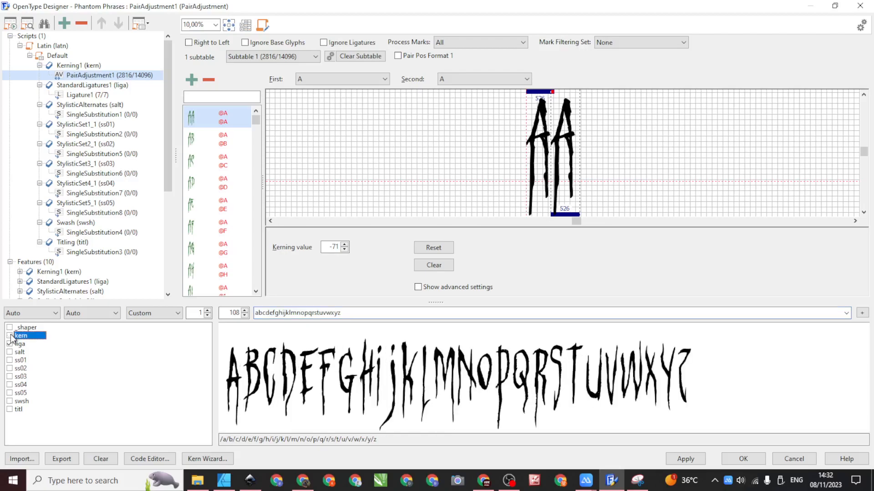
{"action": "left_click", "coordinate": [9, 335]}
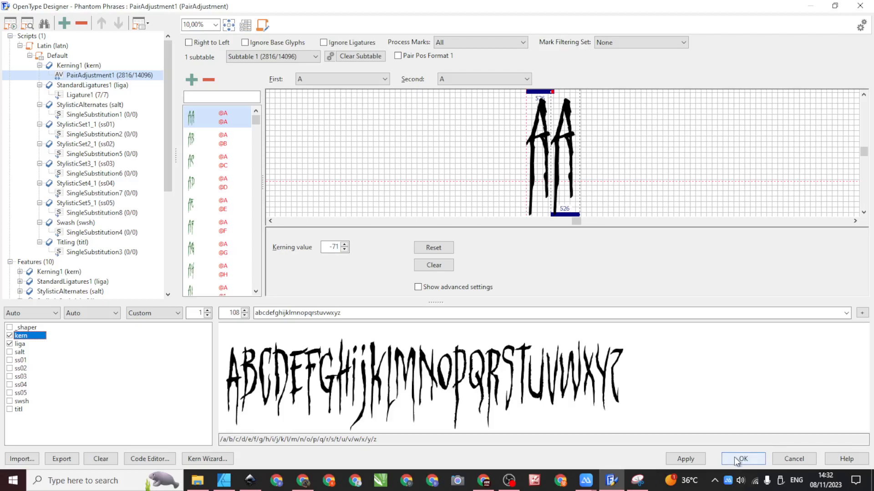
{"action": "left_click", "coordinate": [753, 463]}
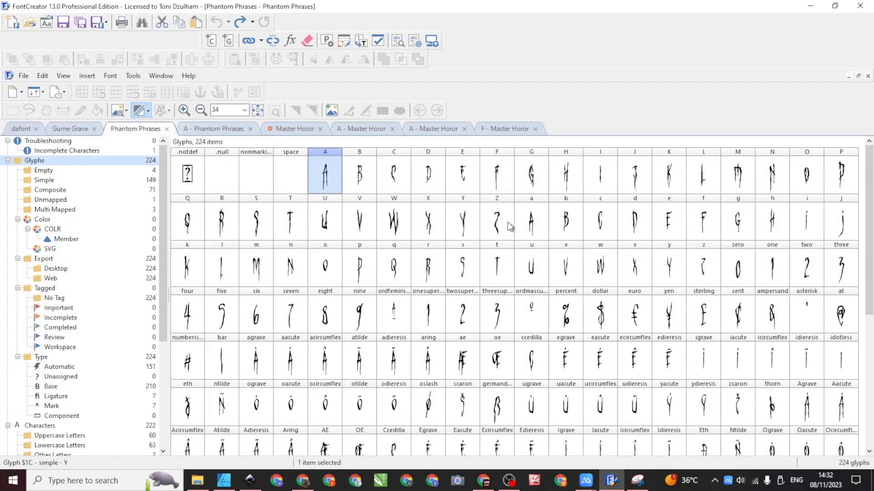
Preview Phantom Phrases with the sample texts "asdasdgkgsf" and "rumah hantu", and close the preview
{"action": "scroll", "coordinate": [831, 243], "scroll_direction": "down", "scroll_amount": 5}
{"action": "scroll", "coordinate": [803, 293], "scroll_direction": "up", "scroll_amount": 5}
{"action": "key", "text": "F2"}
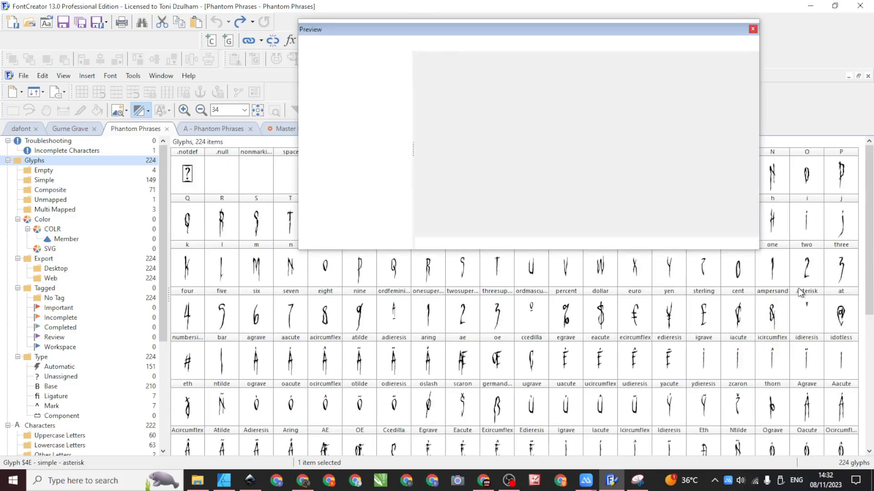
{"action": "triple_click", "coordinate": [596, 43]}
{"action": "type", "text": "asdasdgkgsf"}
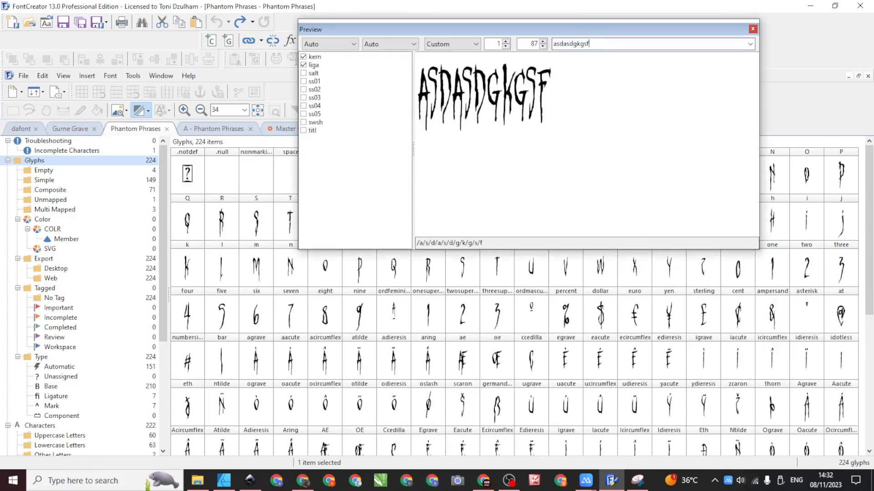
{"action": "key", "text": "ctrl+a"}
{"action": "type", "text": "rumah hantu"}
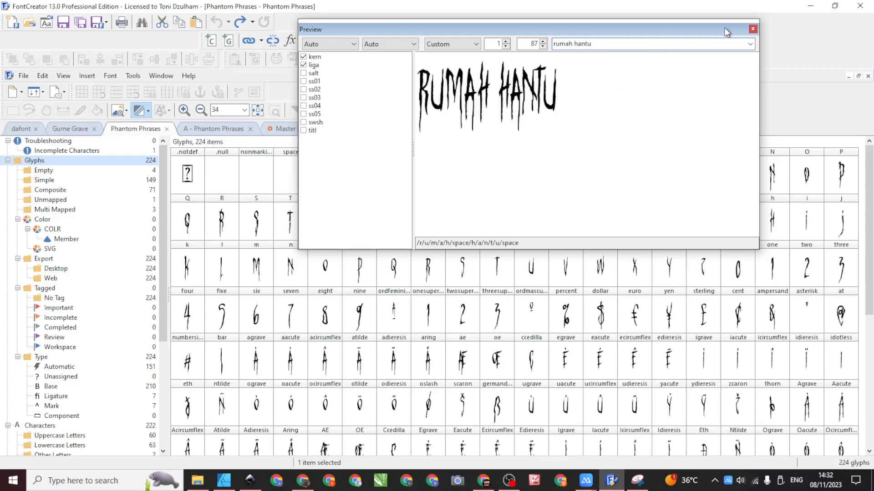
{"action": "left_click", "coordinate": [753, 29]}
Widen the space glyph to about 300 units by moving its right bearing line, checking the word gap in the text preview
{"action": "double_click", "coordinate": [287, 173]}
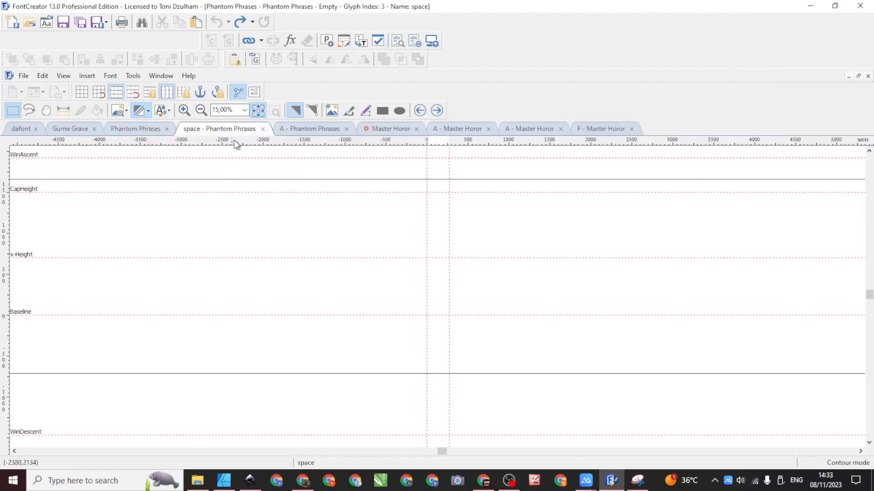
{"action": "left_click", "coordinate": [263, 129]}
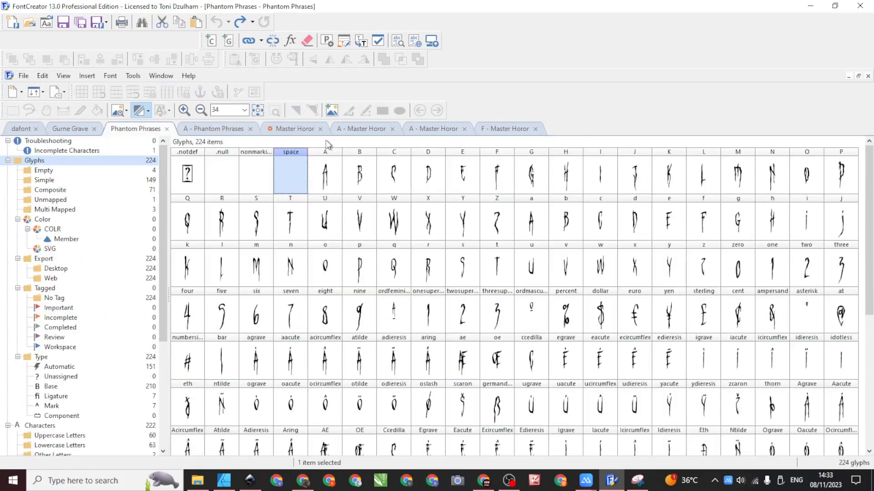
{"action": "double_click", "coordinate": [294, 166]}
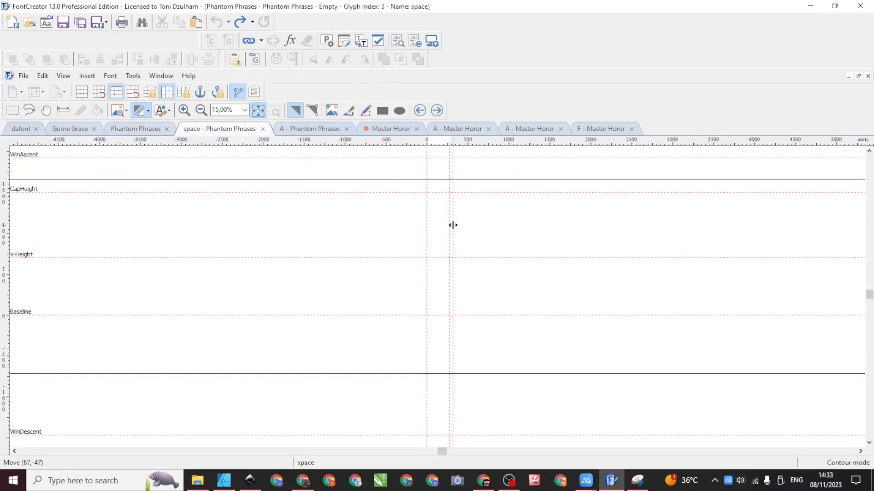
{"action": "left_click_drag", "start_coordinate": [448, 226], "coordinate": [449, 226]}
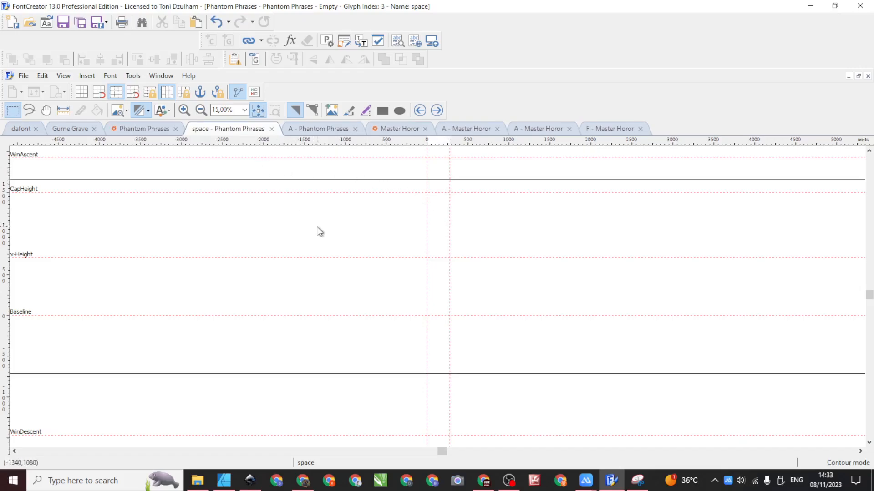
{"action": "key", "text": "F2"}
{"action": "mouse_move", "coordinate": [451, 286]}
{"action": "left_mouse_down"}
{"action": "mouse_move", "coordinate": [474, 289]}
{"action": "mouse_move", "coordinate": [456, 300]}
{"action": "mouse_move", "coordinate": [452, 293]}
{"action": "left_mouse_up"}
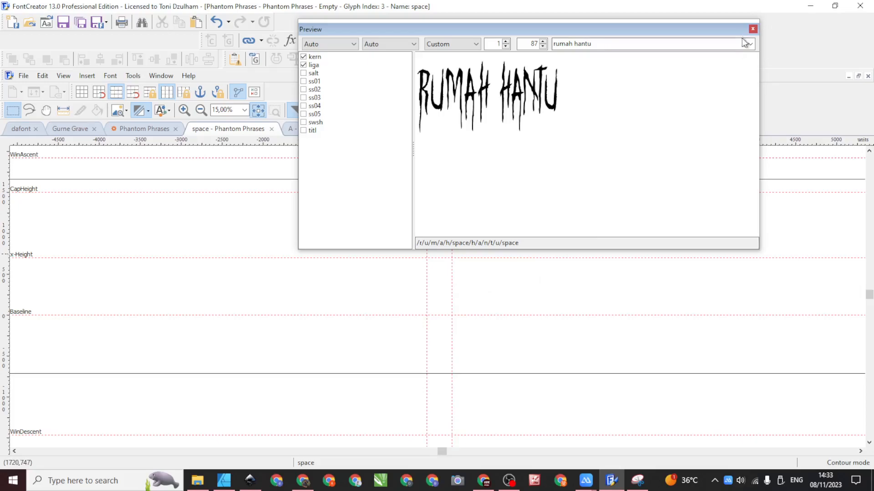
{"action": "left_click", "coordinate": [752, 28]}
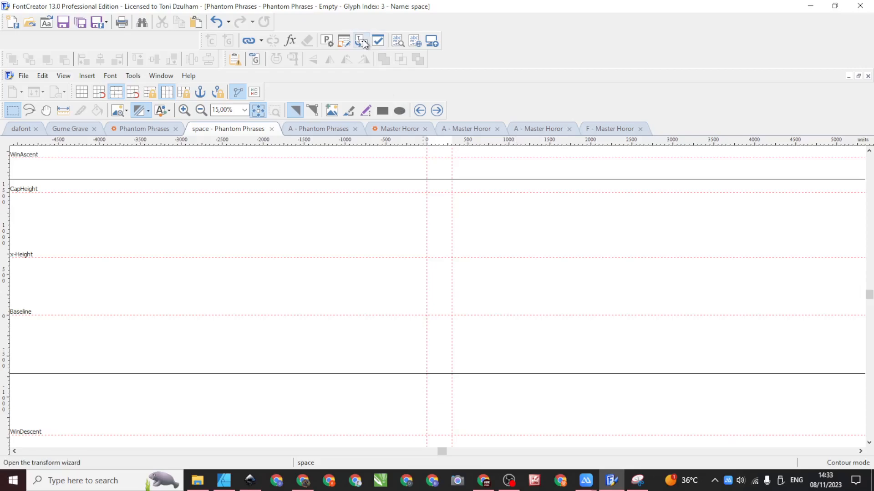
Review the font properties of Phantom Phrases: the identification, extended naming and legal fields such as copyright notice and description
{"action": "left_click", "coordinate": [328, 40]}
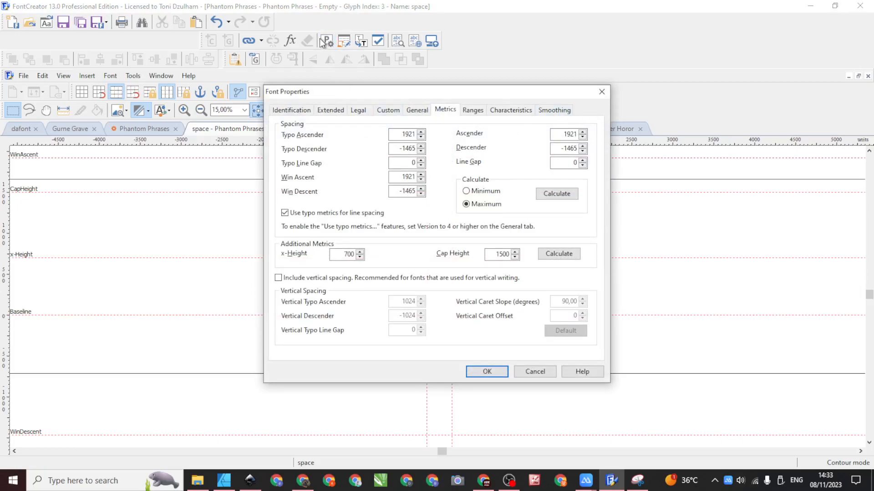
{"action": "left_click", "coordinate": [299, 113]}
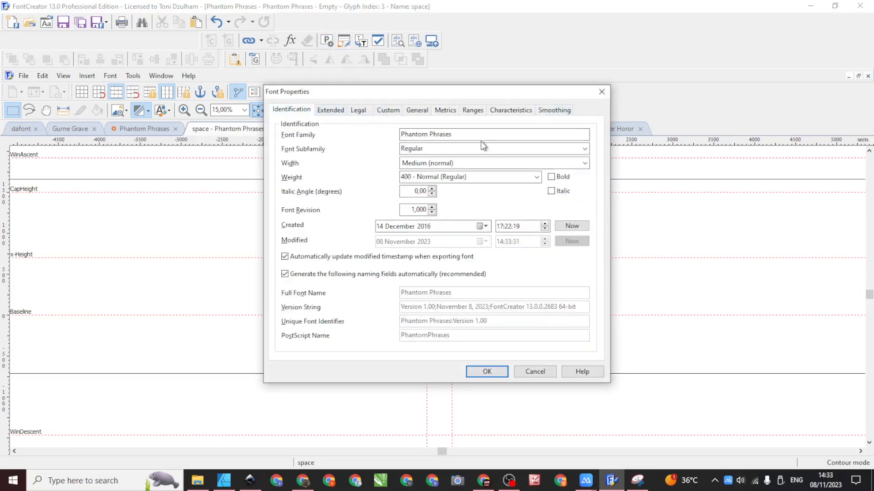
{"action": "key", "text": "Tab"}
{"action": "left_click", "coordinate": [329, 110]}
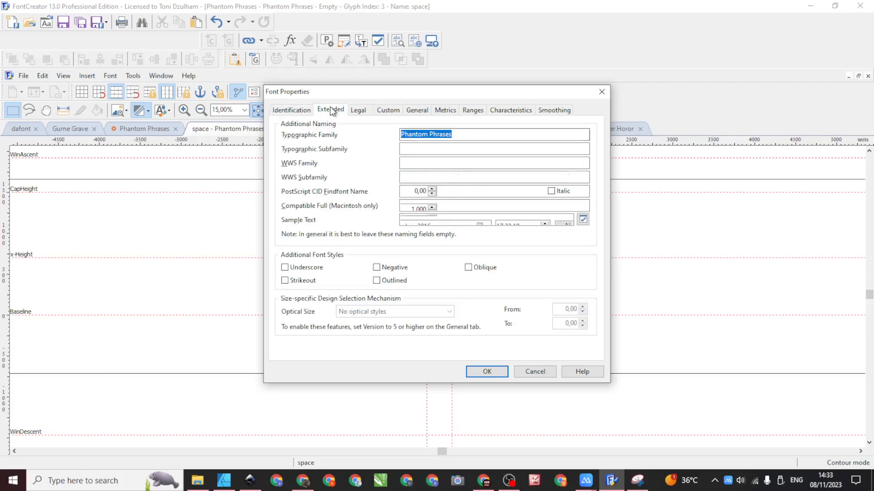
{"action": "left_click_drag", "start_coordinate": [473, 132], "coordinate": [384, 135]}
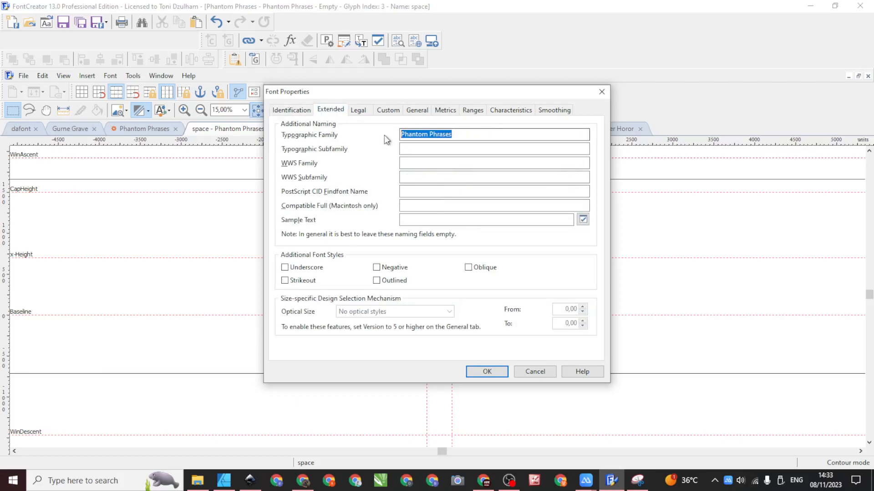
{"action": "left_click", "coordinate": [358, 110]}
{"action": "left_click", "coordinate": [449, 133]}
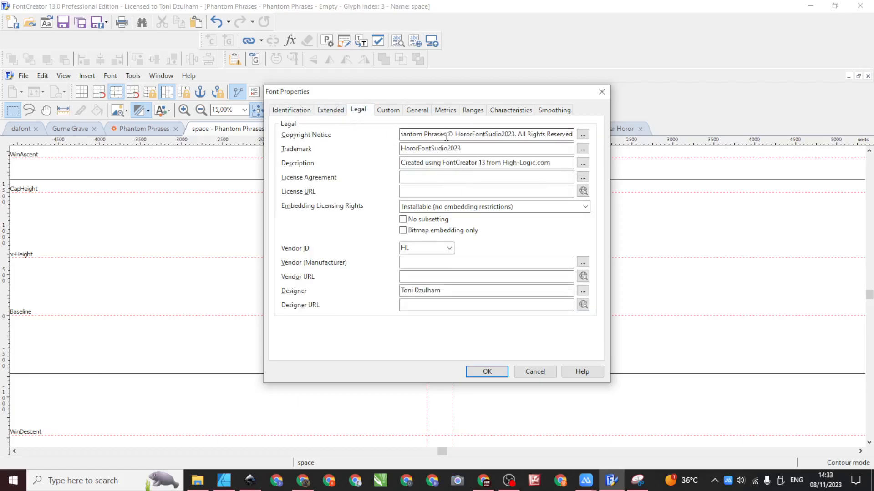
{"action": "left_click_drag", "start_coordinate": [446, 133], "coordinate": [336, 135]}
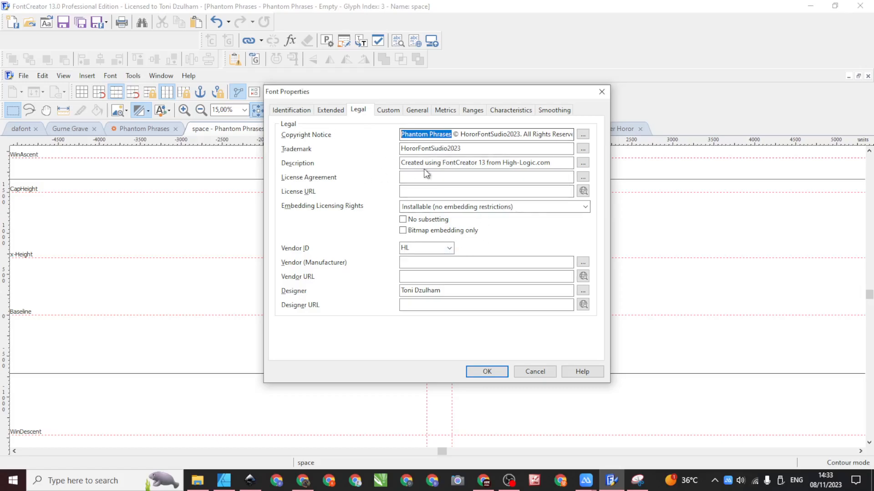
{"action": "left_click_drag", "start_coordinate": [437, 163], "coordinate": [520, 163]}
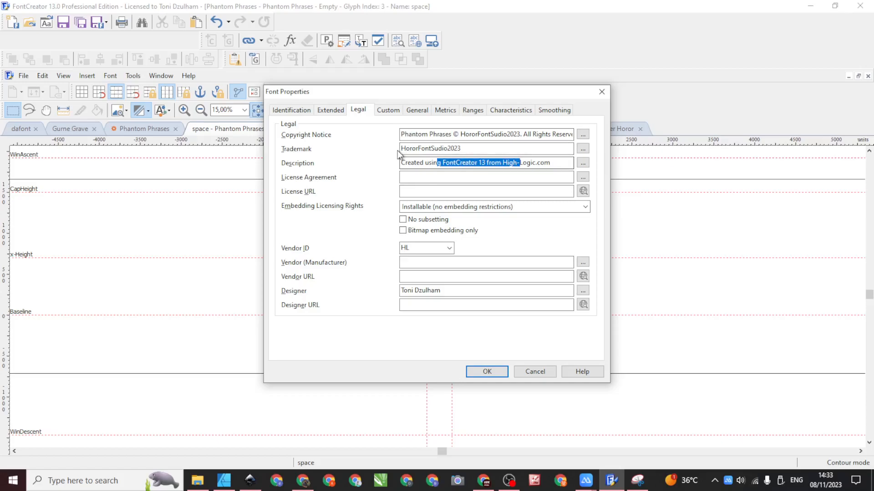
Look over the custom, general and metrics properties, and close the font properties without changes
{"action": "left_click", "coordinate": [389, 110]}
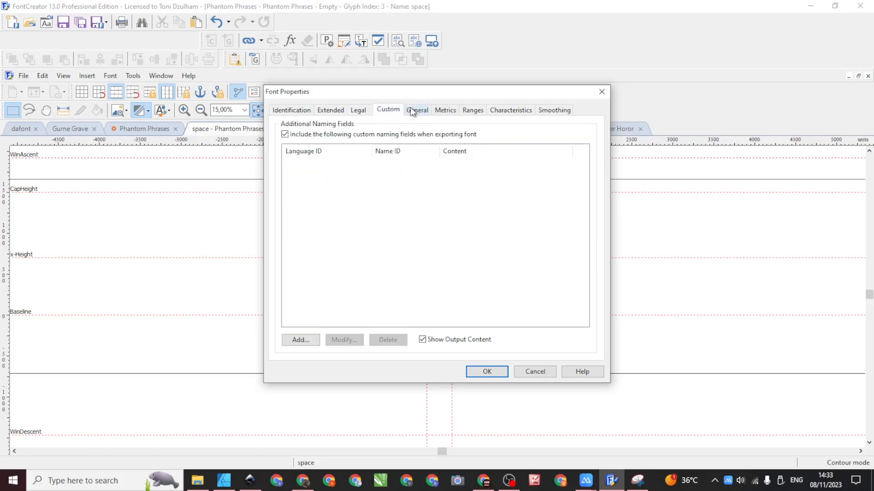
{"action": "left_click", "coordinate": [412, 111]}
{"action": "left_click", "coordinate": [445, 110]}
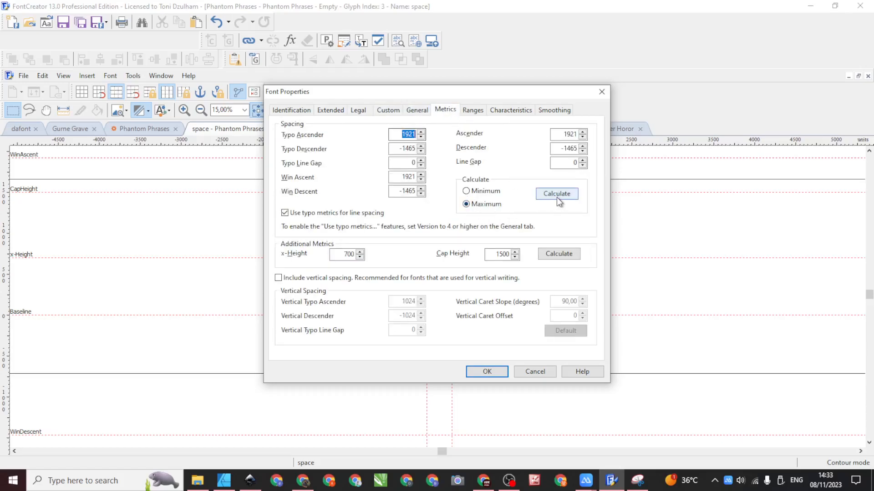
{"action": "left_click", "coordinate": [602, 92]}
Go from the space glyph to the A and inspect its height against the WinAscent, CapHeight, baseline and WinDescent lines
{"action": "scroll", "coordinate": [459, 420], "scroll_direction": "down", "scroll_amount": 4}
{"action": "scroll", "coordinate": [451, 376], "scroll_direction": "down", "scroll_amount": 3}
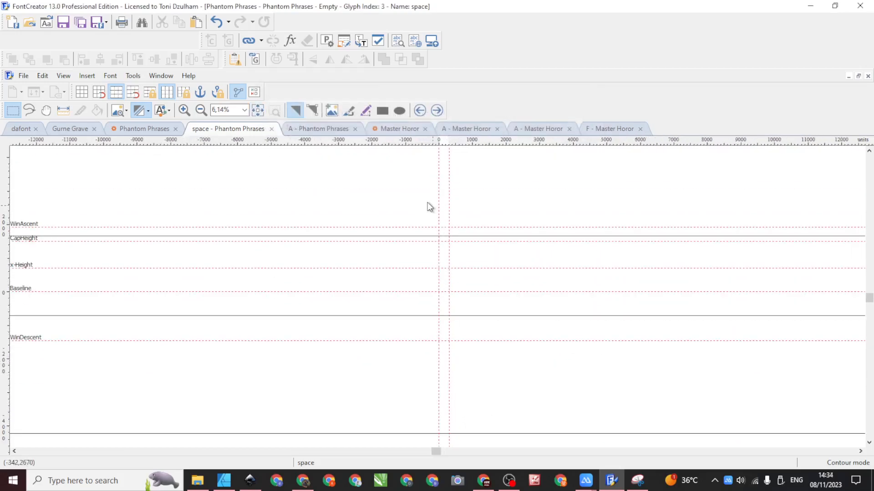
{"action": "left_click", "coordinate": [437, 110]}
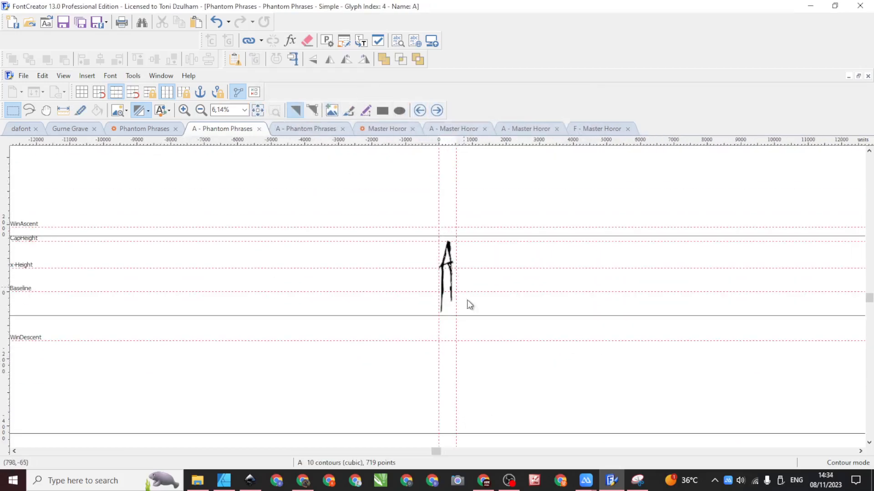
{"action": "scroll", "coordinate": [466, 292], "scroll_direction": "up", "scroll_amount": 3}
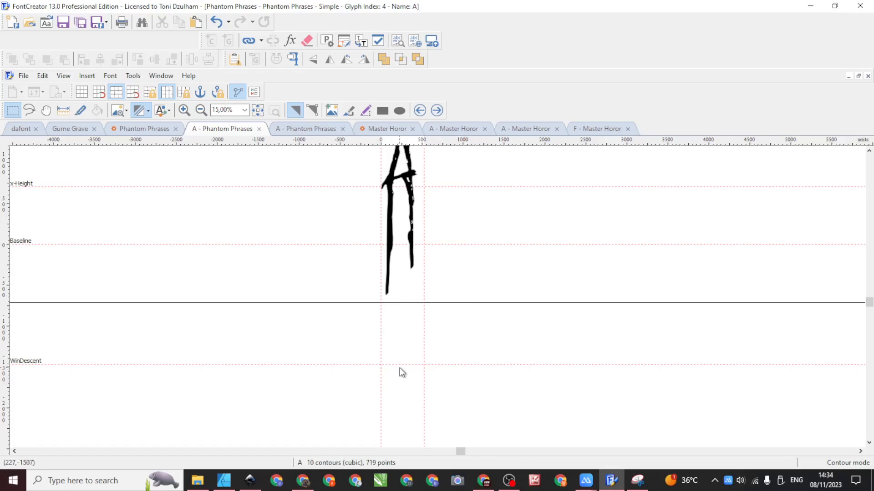
{"action": "scroll", "coordinate": [398, 365], "scroll_direction": "up", "scroll_amount": 3}
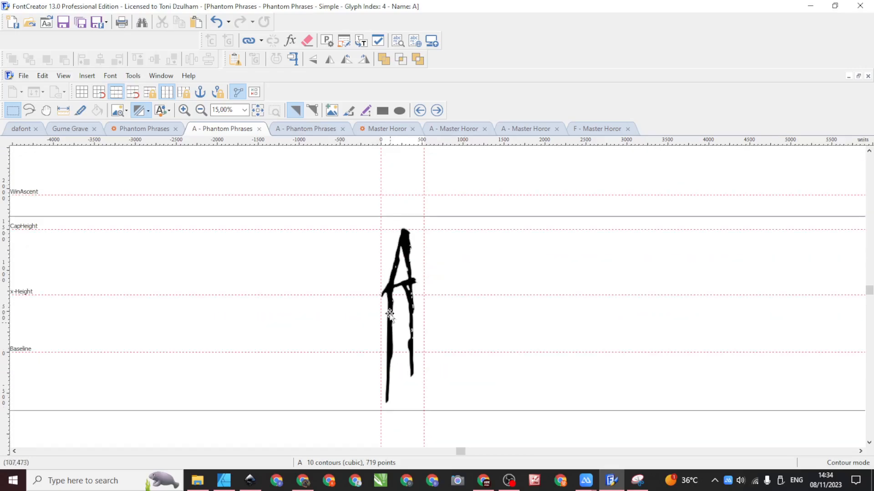
{"action": "scroll", "coordinate": [386, 341], "scroll_direction": "down", "scroll_amount": 2}
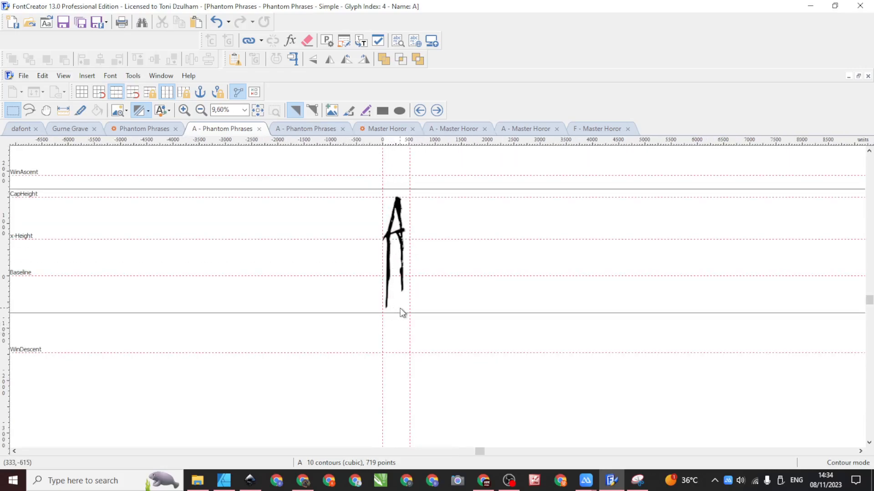
Preview a long two-line string of random lowercase letters to check the line spacing, and close the preview
{"action": "key", "text": "F2"}
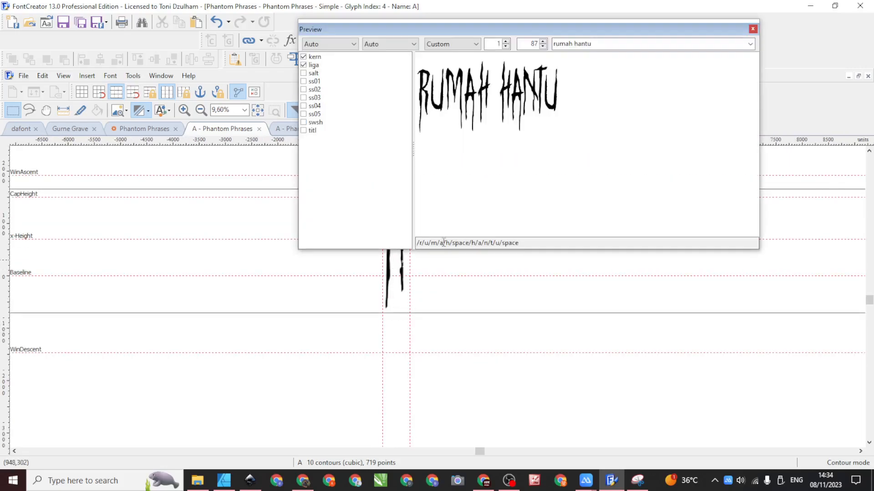
{"action": "triple_click", "coordinate": [599, 47]}
{"action": "type", "text": "rydasfdauyfdsfdkafsdk"}
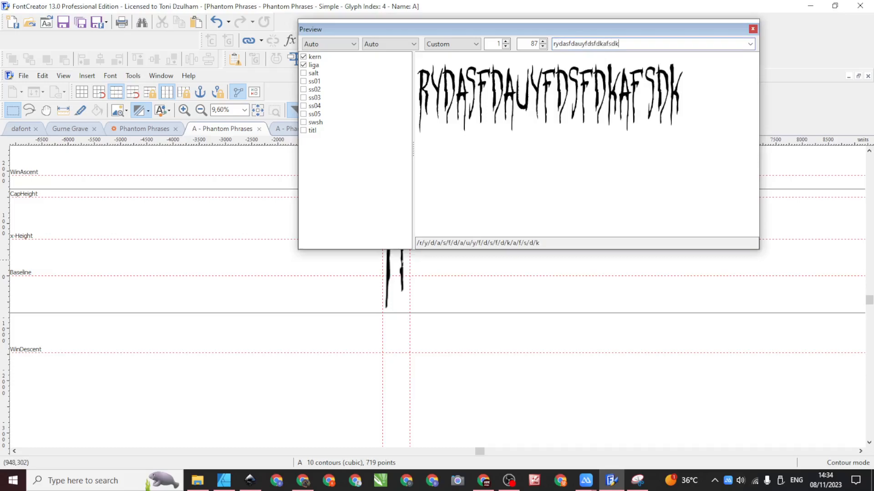
{"action": "type", "text": "asdsadasdasdasdasdsa"}
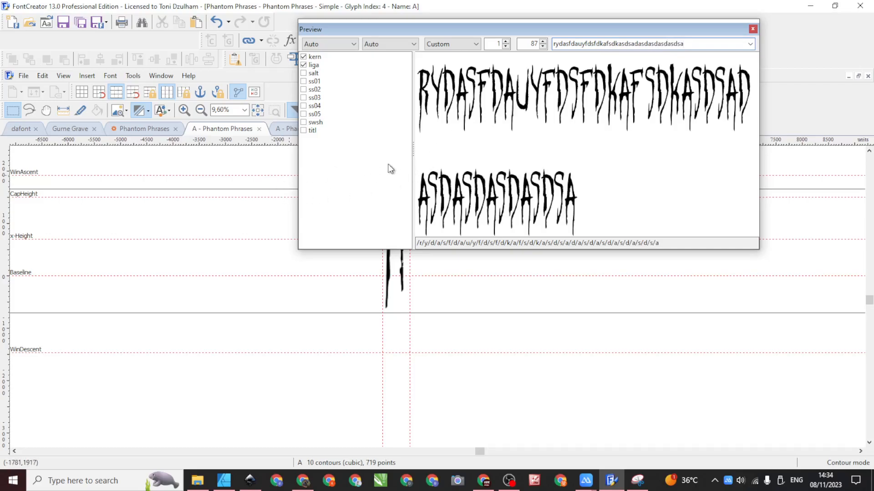
{"action": "left_click", "coordinate": [753, 29]}
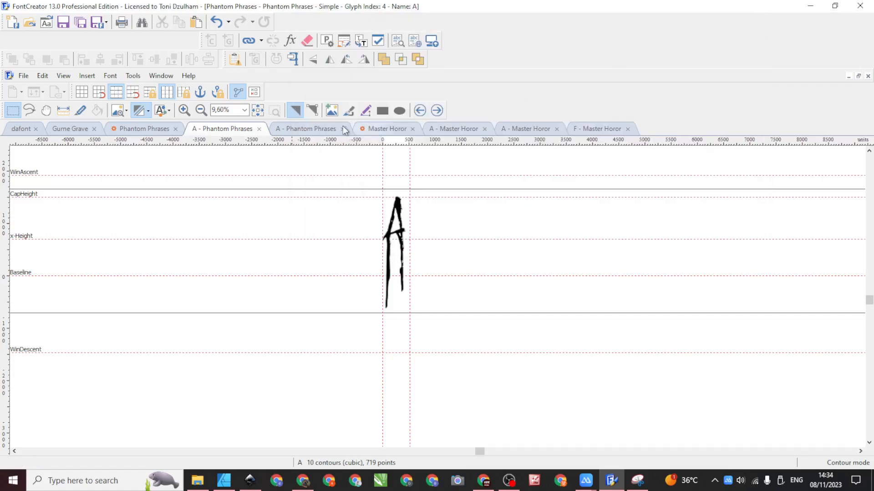
Look over the full glyph overview of Phantom Phrases, inspect the nine glyph against the guide lines, and close it
{"action": "left_click", "coordinate": [146, 128]}
{"action": "scroll", "coordinate": [487, 283], "scroll_direction": "down", "scroll_amount": 5}
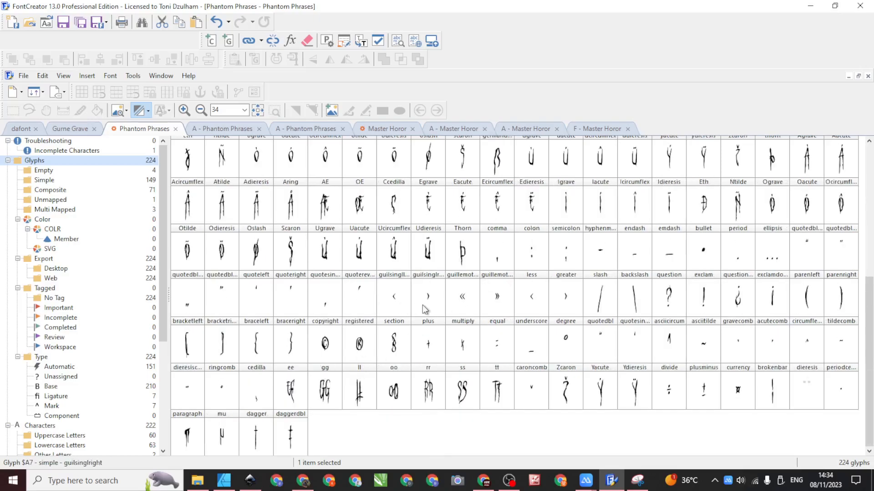
{"action": "scroll", "coordinate": [419, 310], "scroll_direction": "up", "scroll_amount": 3}
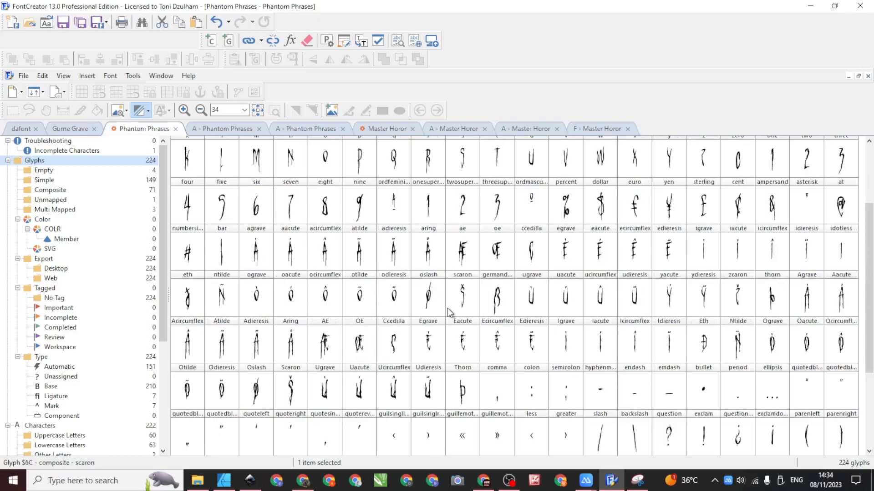
{"action": "double_click", "coordinate": [356, 212]}
{"action": "scroll", "coordinate": [378, 292], "scroll_direction": "down", "scroll_amount": 3}
{"action": "scroll", "coordinate": [401, 346], "scroll_direction": "up", "scroll_amount": 1}
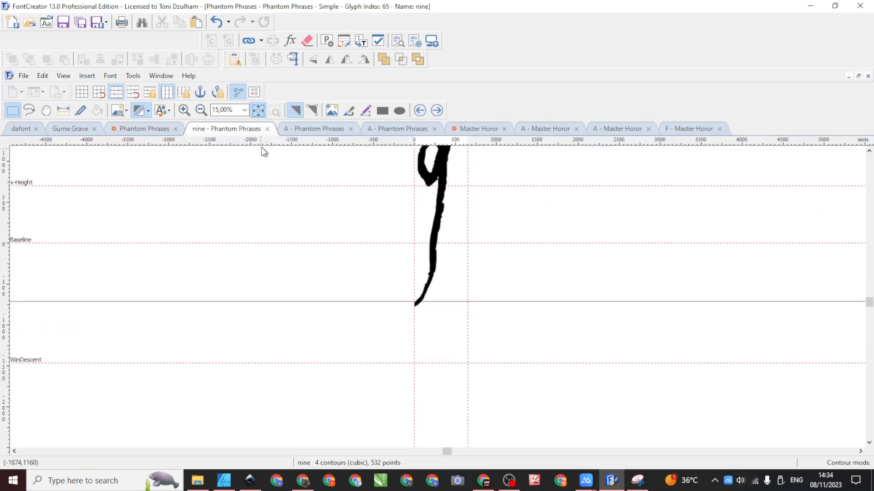
{"action": "left_click", "coordinate": [267, 129]}
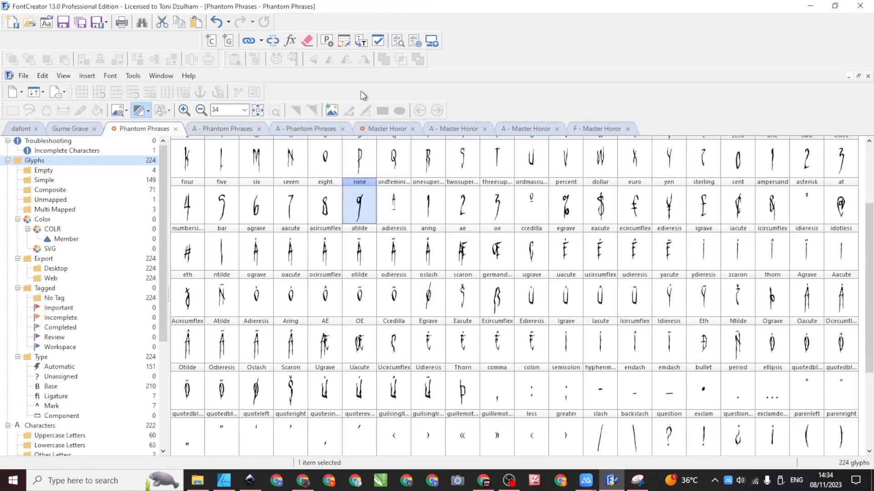
Bring up the Font Validation Wizard for Phantom Phrases and exit it without running the validation
{"action": "left_click", "coordinate": [23, 75]}
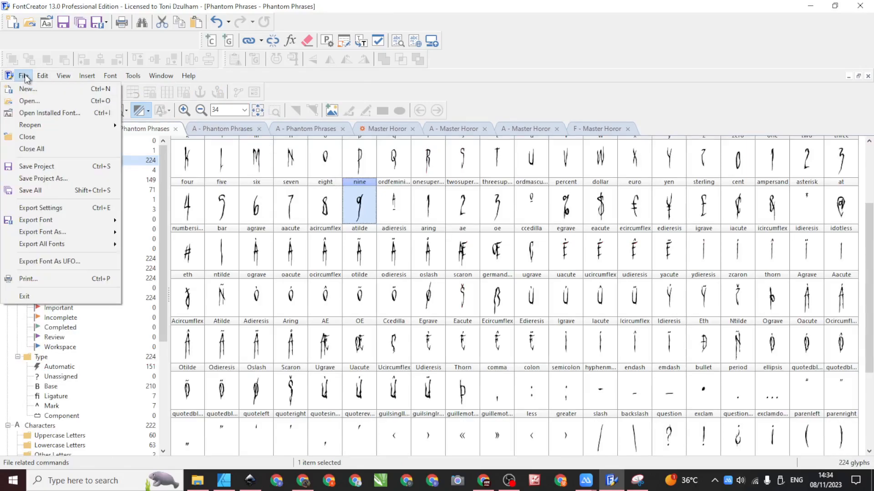
{"action": "mouse_move", "coordinate": [42, 76]}
{"action": "left_click", "coordinate": [453, 257]}
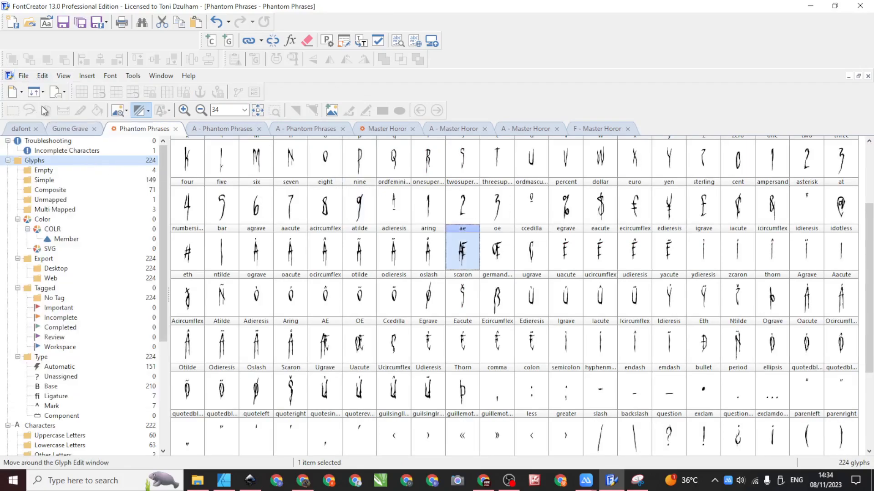
{"action": "left_click", "coordinate": [378, 41]}
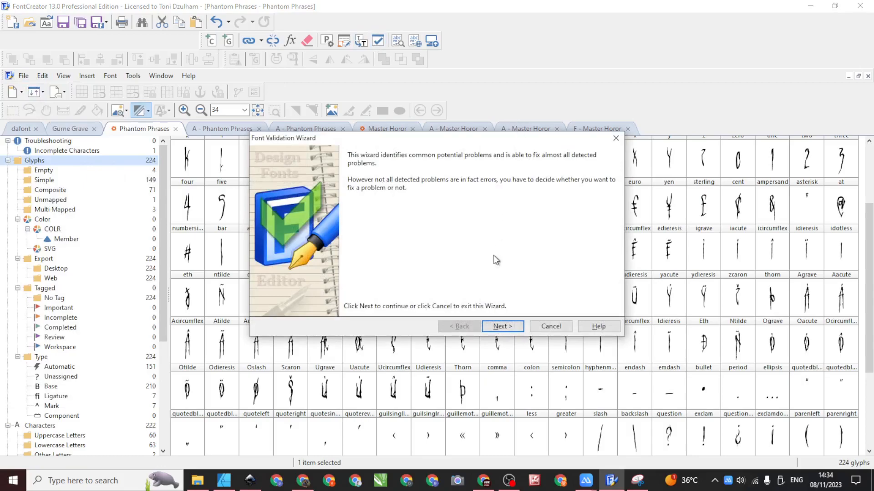
{"action": "left_click", "coordinate": [615, 138]}
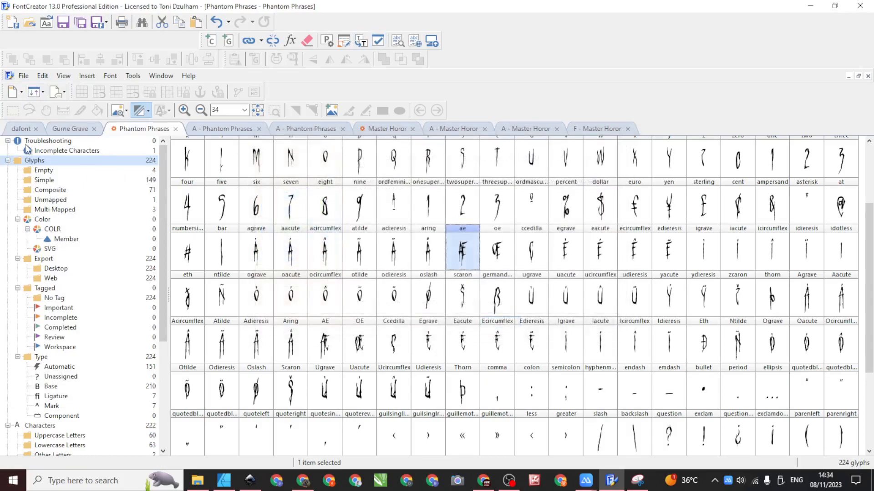
Review the Export as Desktop Font (ttf/otf) settings, cancel the export, and show the desktop and web font export options again
{"action": "left_click", "coordinate": [24, 75]}
{"action": "mouse_move", "coordinate": [57, 230]}
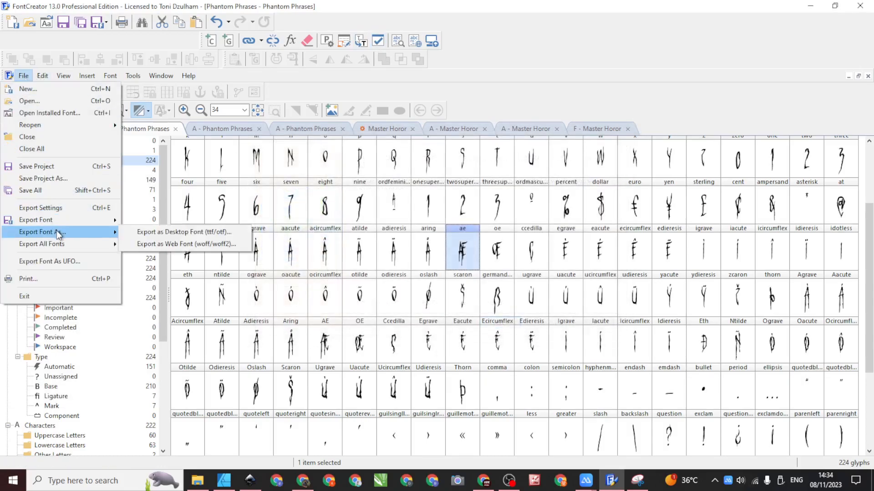
{"action": "left_click", "coordinate": [168, 232]}
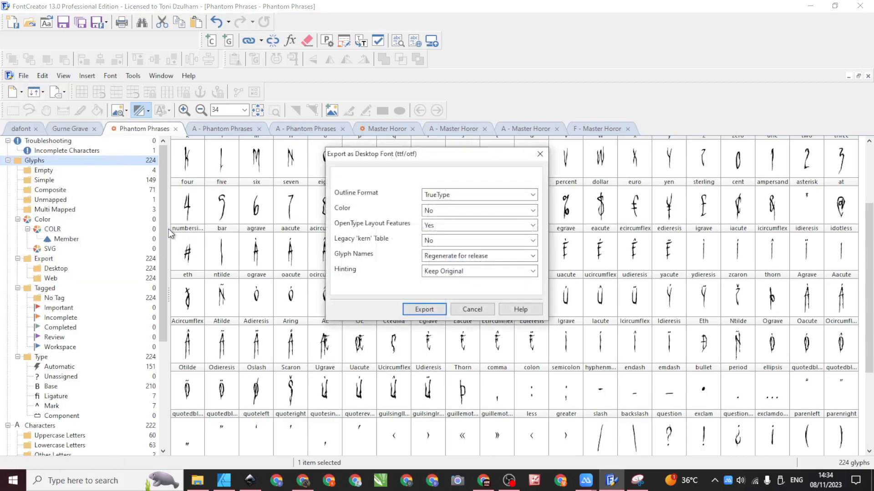
{"action": "left_click", "coordinate": [473, 309]}
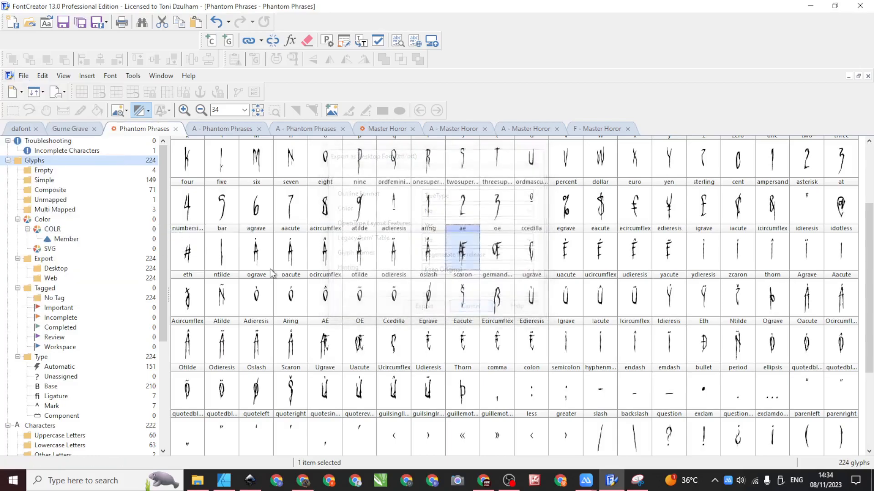
{"action": "left_click", "coordinate": [23, 75]}
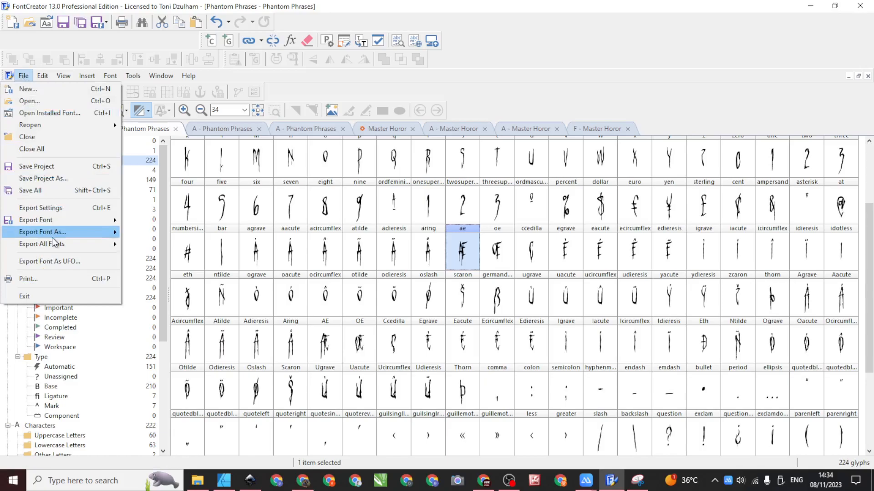
{"action": "mouse_move", "coordinate": [52, 234]}
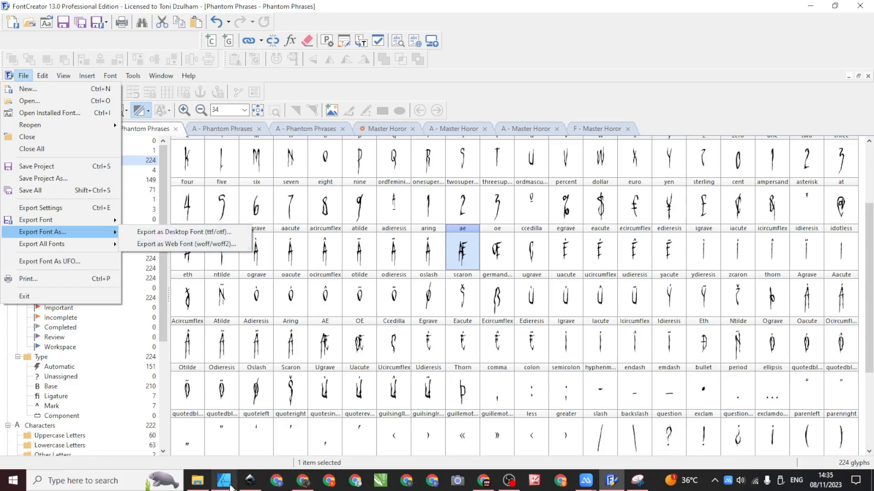
Switch to File Explorer and open the Phantom Phrases folder inside 1 Font Project 2 to find the exported font files
{"action": "left_click", "coordinate": [197, 480]}
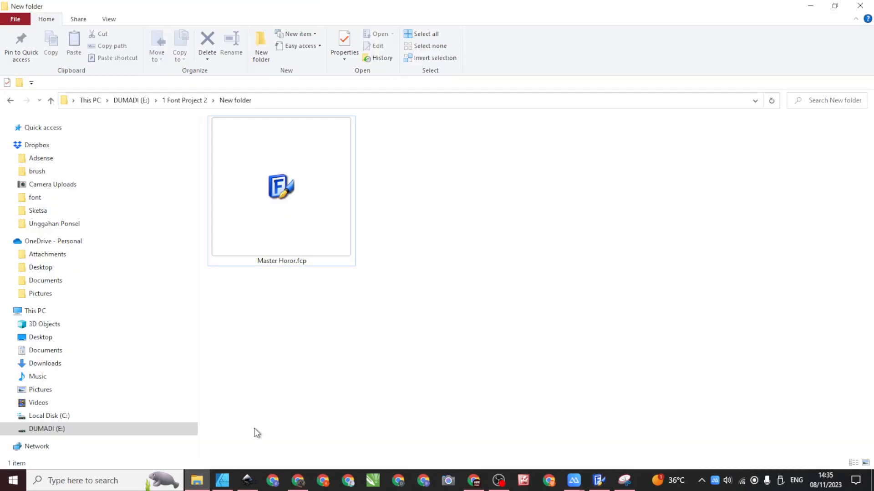
{"action": "left_click", "coordinate": [177, 100]}
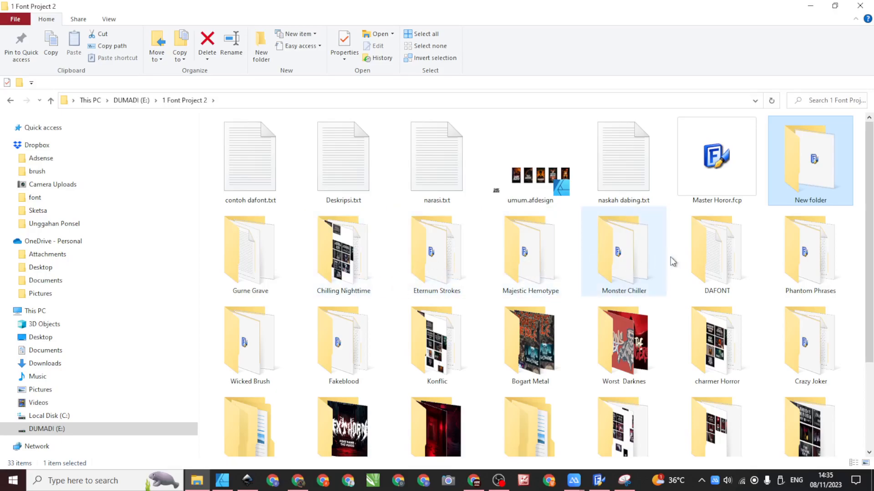
{"action": "left_click", "coordinate": [804, 253]}
{"action": "double_click", "coordinate": [804, 253]}
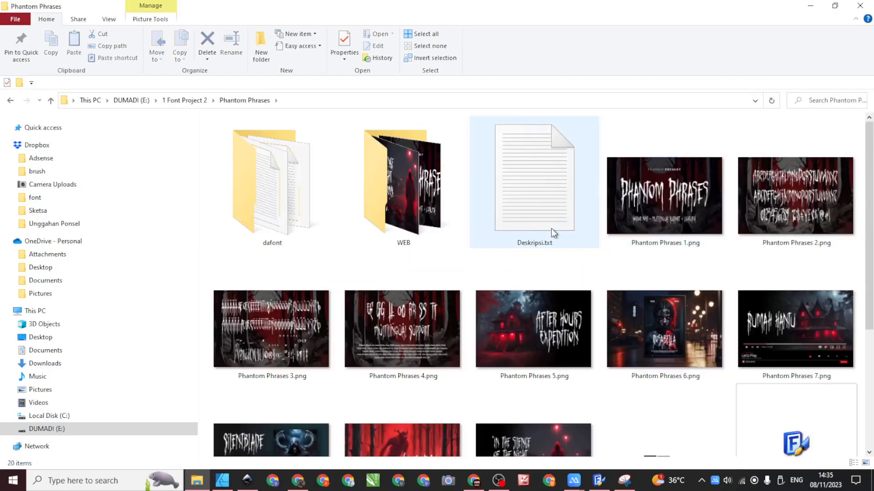
{"action": "scroll", "coordinate": [553, 230], "scroll_direction": "down", "scroll_amount": 4}
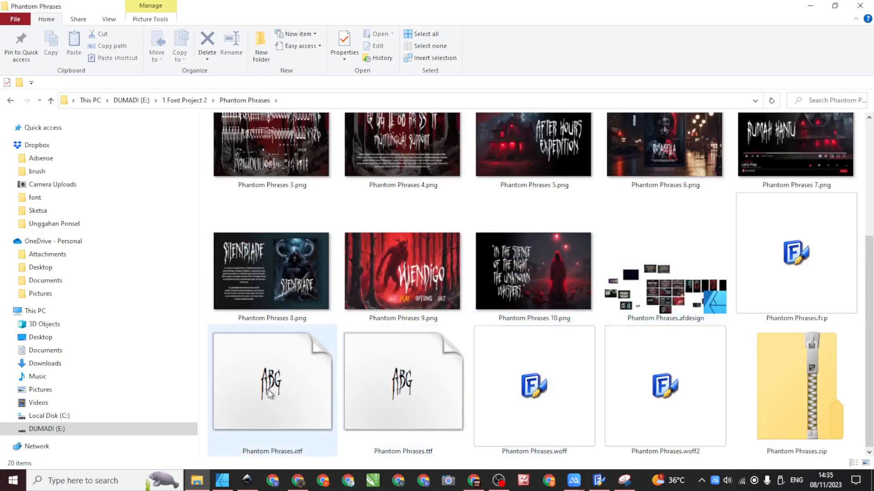
Preview Phantom Phrases.ttf in the Windows font viewer, and point out the woff2 file among the exported formats
{"action": "left_click", "coordinate": [283, 370]}
{"action": "left_click", "coordinate": [422, 389]}
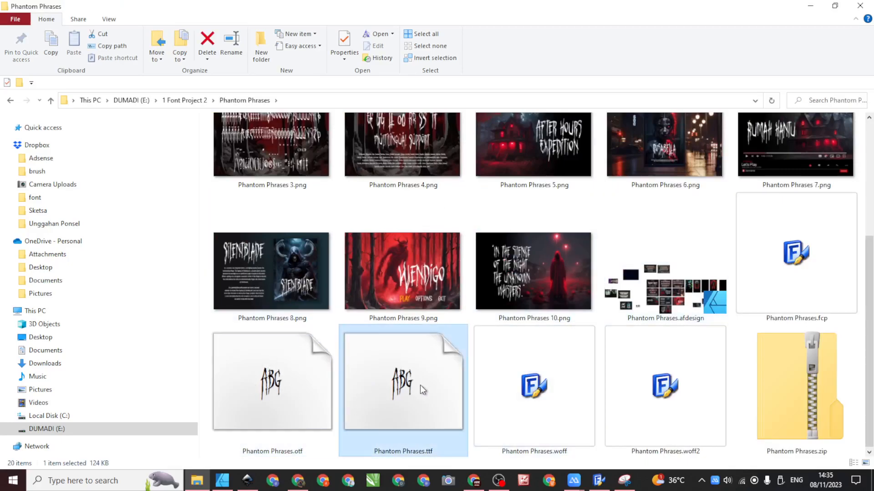
{"action": "double_click", "coordinate": [423, 389]}
{"action": "left_click_drag", "start_coordinate": [390, 125], "coordinate": [424, 14]}
{"action": "left_click", "coordinate": [706, 414]}
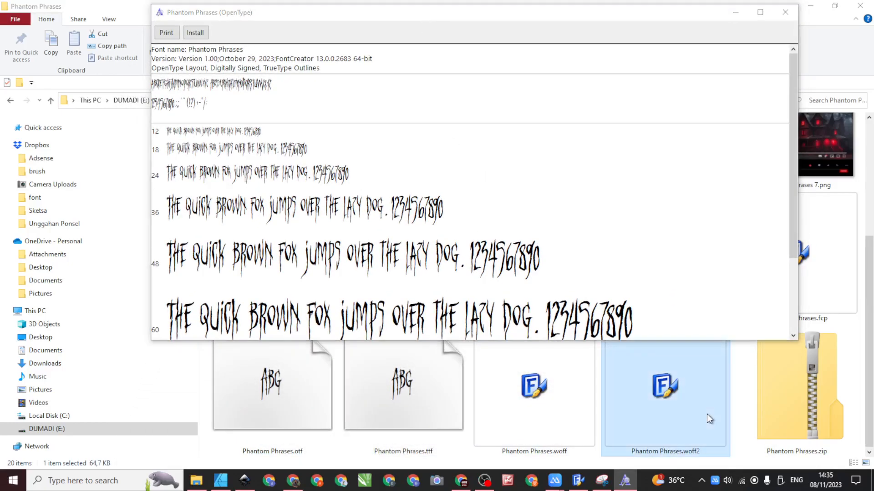
Examine the font files packed in Phantom Phrases.zip and return to the Phantom Phrases folder
{"action": "double_click", "coordinate": [790, 402]}
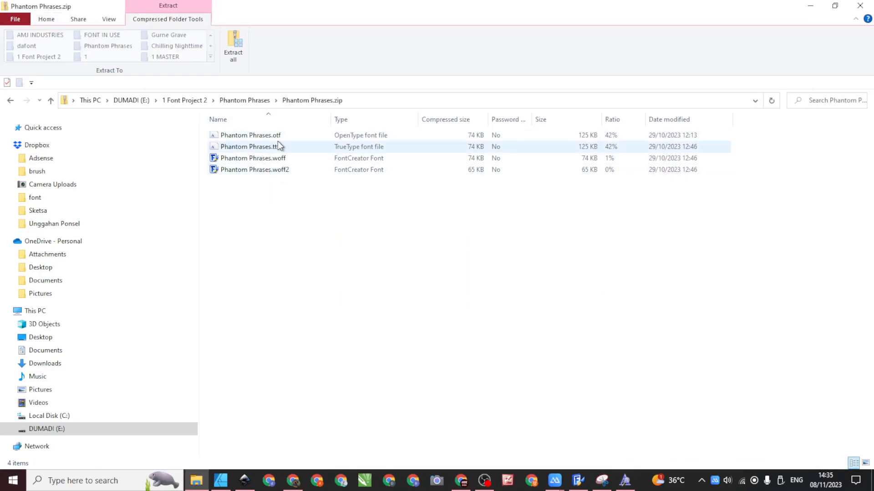
{"action": "left_click", "coordinate": [10, 101]}
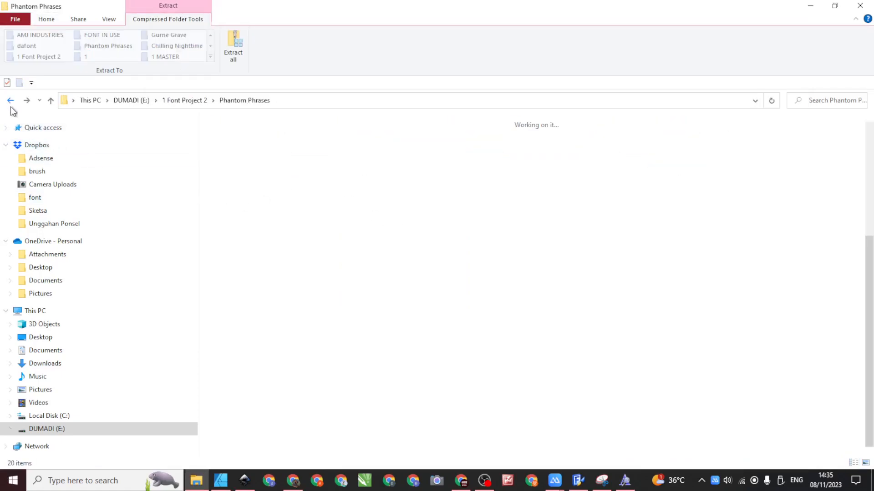
{"action": "scroll", "coordinate": [510, 289], "scroll_direction": "up", "scroll_amount": 3}
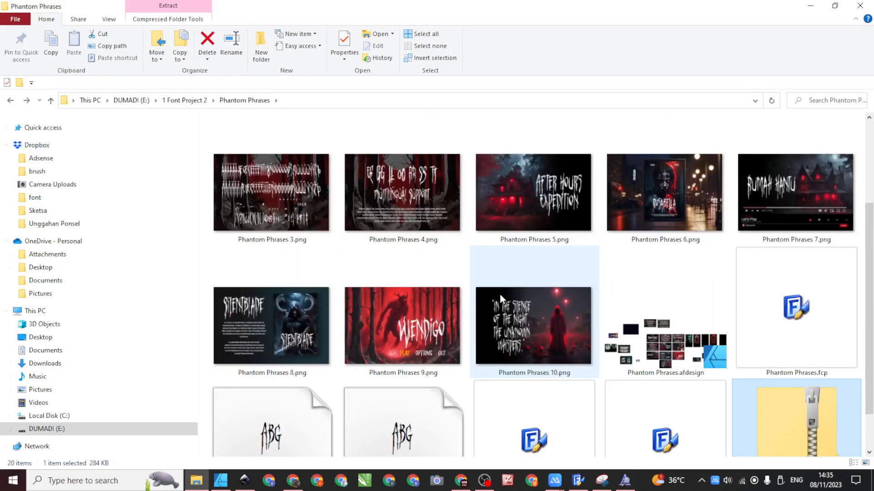
{"action": "scroll", "coordinate": [546, 305], "scroll_direction": "down", "scroll_amount": 3}
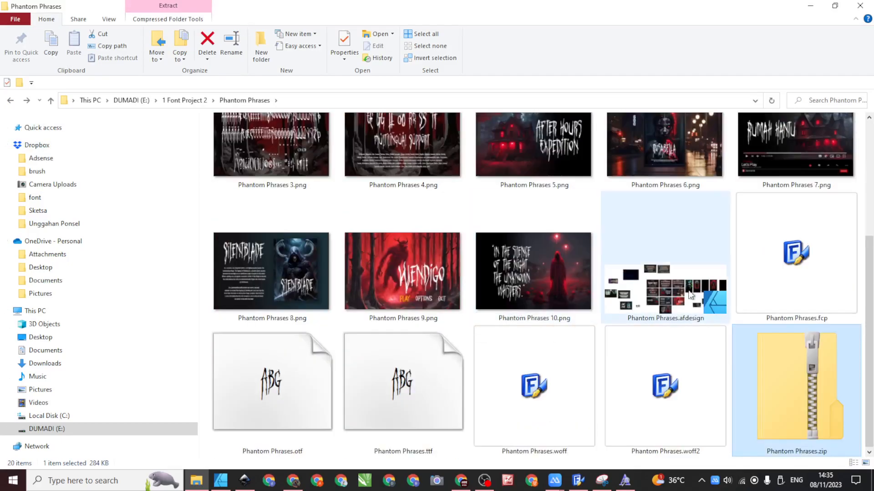
Open Phantom Phrases.afdesign in Affinity Designer and look over the title, character set, multilingual and ligature preview artboards
{"action": "left_click", "coordinate": [655, 298]}
{"action": "double_click", "coordinate": [654, 318]}
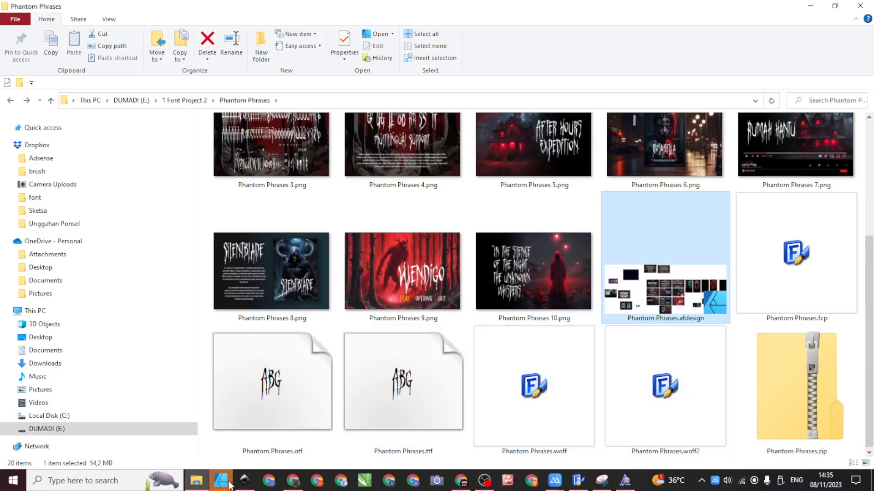
{"action": "scroll", "coordinate": [210, 268], "scroll_direction": "down", "scroll_amount": 1}
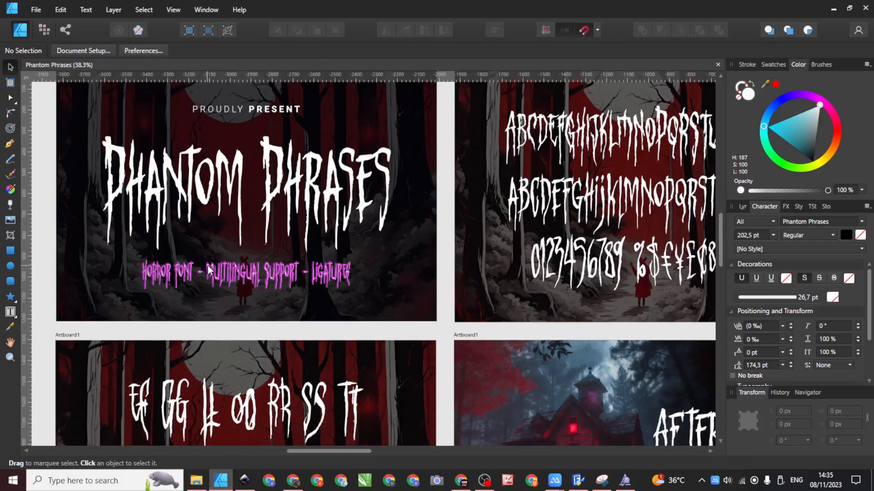
{"action": "scroll", "coordinate": [210, 269], "scroll_direction": "down", "scroll_amount": 3}
{"action": "scroll", "coordinate": [210, 271], "scroll_direction": "down", "scroll_amount": 1}
{"action": "scroll", "coordinate": [377, 202], "scroll_direction": "up", "scroll_amount": 3}
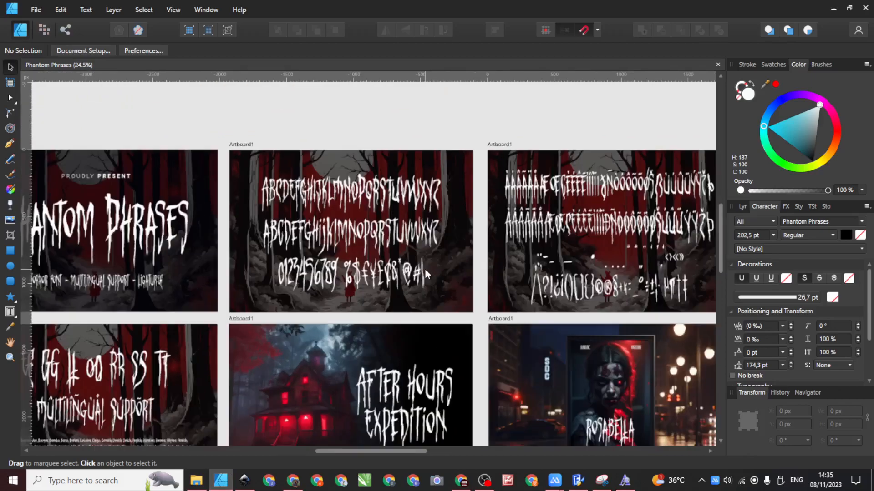
{"action": "scroll", "coordinate": [364, 200], "scroll_direction": "down", "scroll_amount": 2}
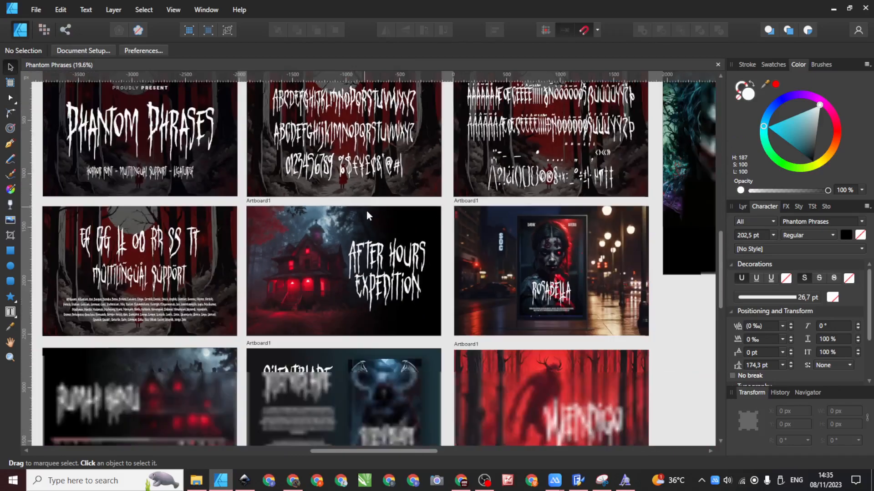
{"action": "scroll", "coordinate": [627, 288], "scroll_direction": "up", "scroll_amount": 4}
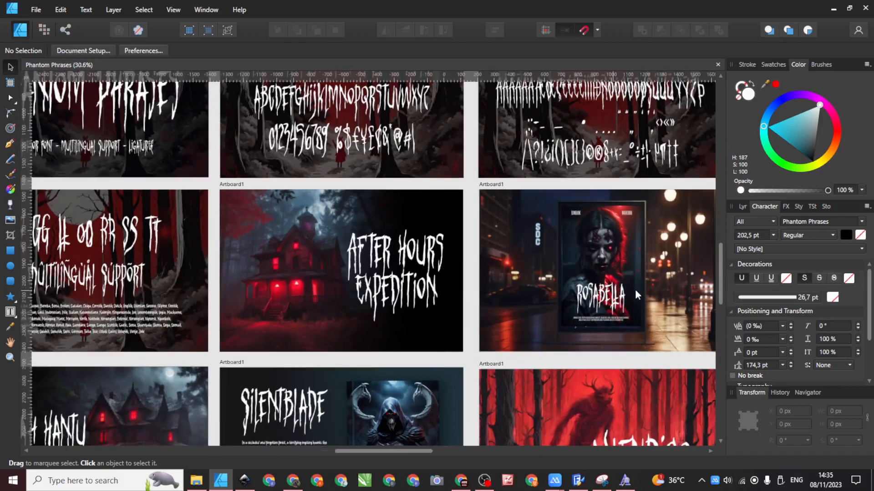
Examine the Rosabella, Silentblade, Wendigo, Rumah Hantu and quote mockup artboards, and select the Silentblade artboard's background rectangle
{"action": "scroll", "coordinate": [452, 245], "scroll_direction": "down", "scroll_amount": 3}
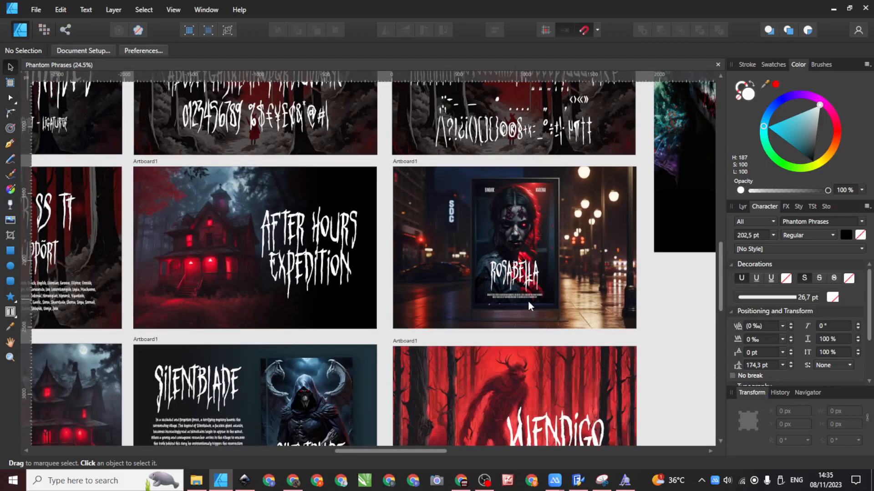
{"action": "scroll", "coordinate": [471, 261], "scroll_direction": "down", "scroll_amount": 5}
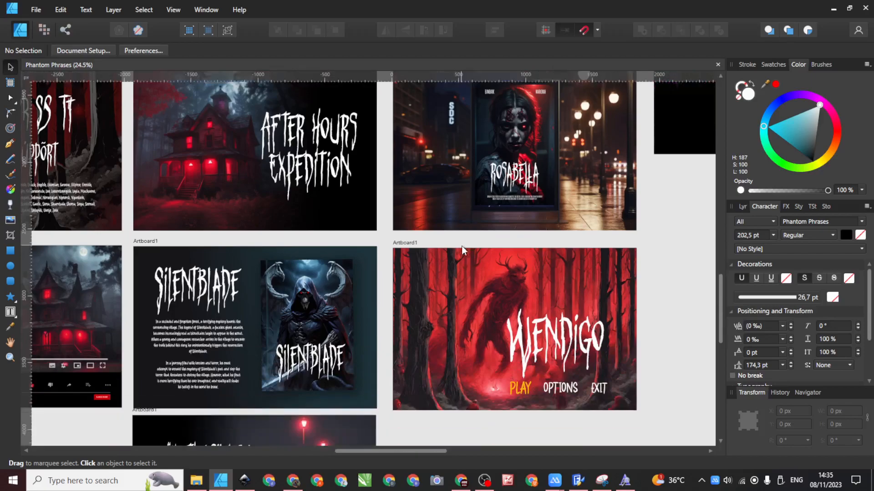
{"action": "scroll", "coordinate": [605, 138], "scroll_direction": "down", "scroll_amount": 1}
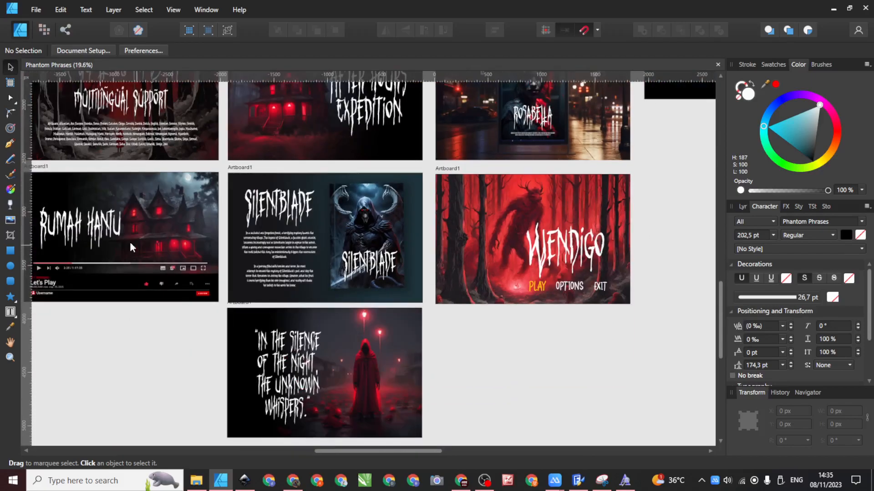
{"action": "scroll", "coordinate": [310, 278], "scroll_direction": "down", "scroll_amount": 1}
{"action": "scroll", "coordinate": [322, 283], "scroll_direction": "up", "scroll_amount": 3}
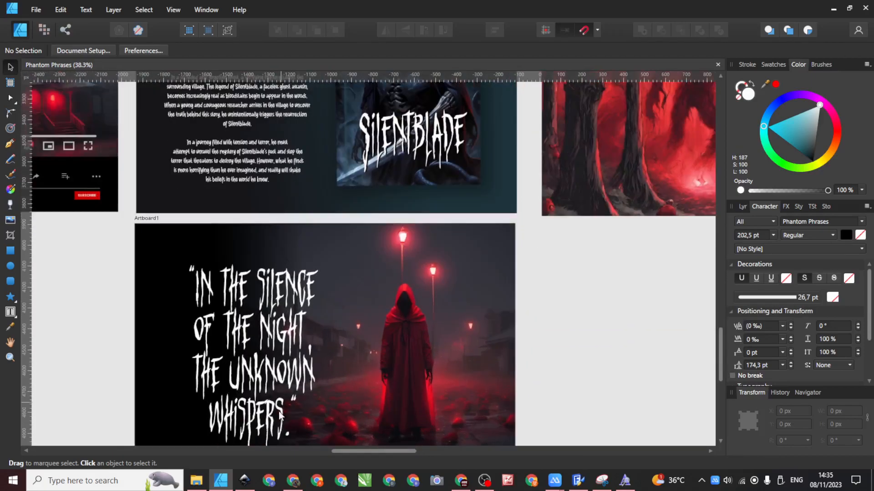
{"action": "scroll", "coordinate": [349, 344], "scroll_direction": "up", "scroll_amount": 3}
{"action": "scroll", "coordinate": [339, 295], "scroll_direction": "down", "scroll_amount": 6}
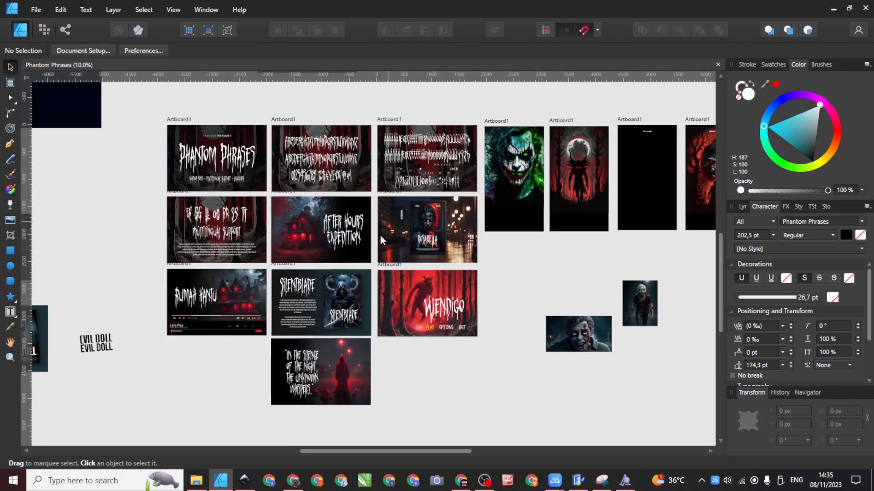
{"action": "scroll", "coordinate": [308, 288], "scroll_direction": "up", "scroll_amount": 3}
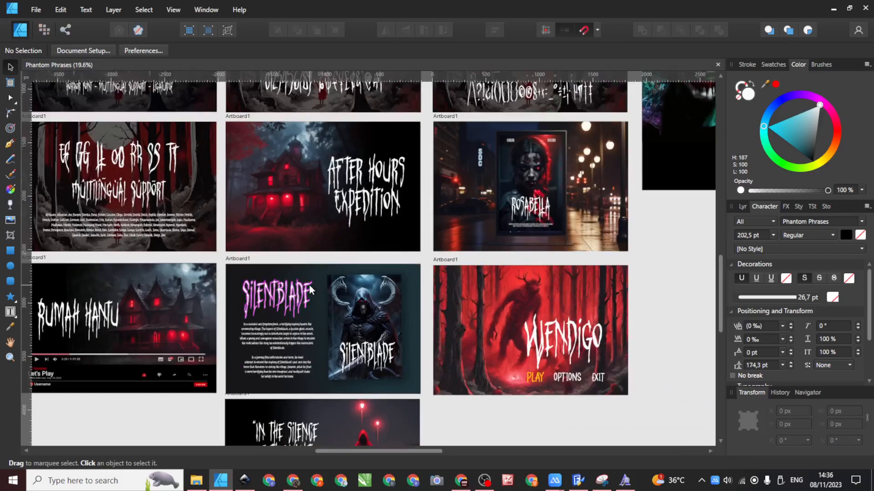
{"action": "left_click", "coordinate": [232, 263]}
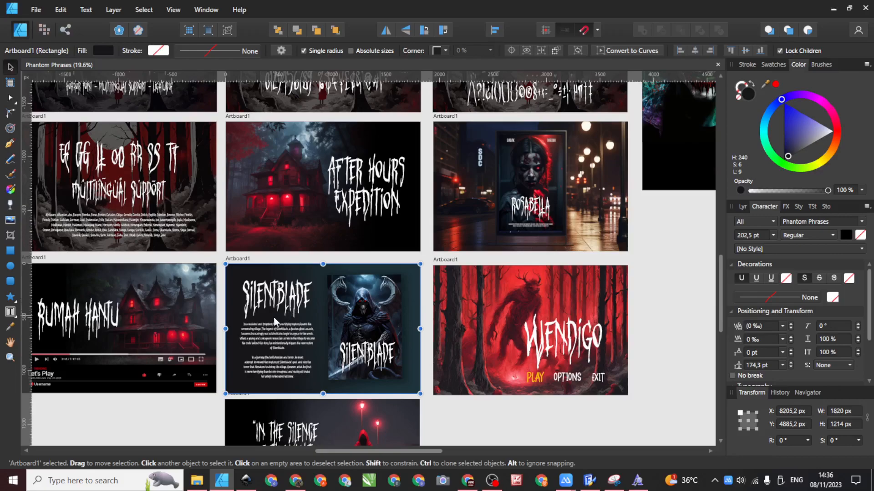
Look over the complete set of preview artboards and the exported PNG previews in the Phantom Phrases folder
{"action": "scroll", "coordinate": [276, 316], "scroll_direction": "down", "scroll_amount": 3}
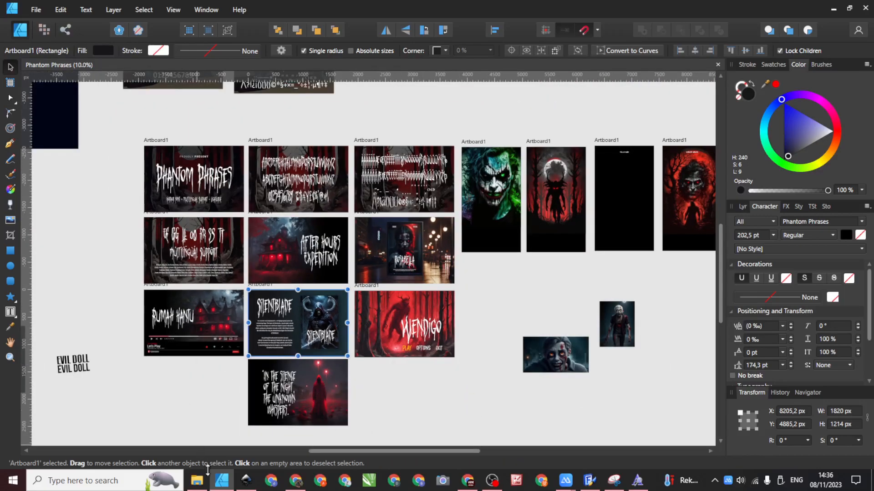
{"action": "left_click", "coordinate": [197, 481]}
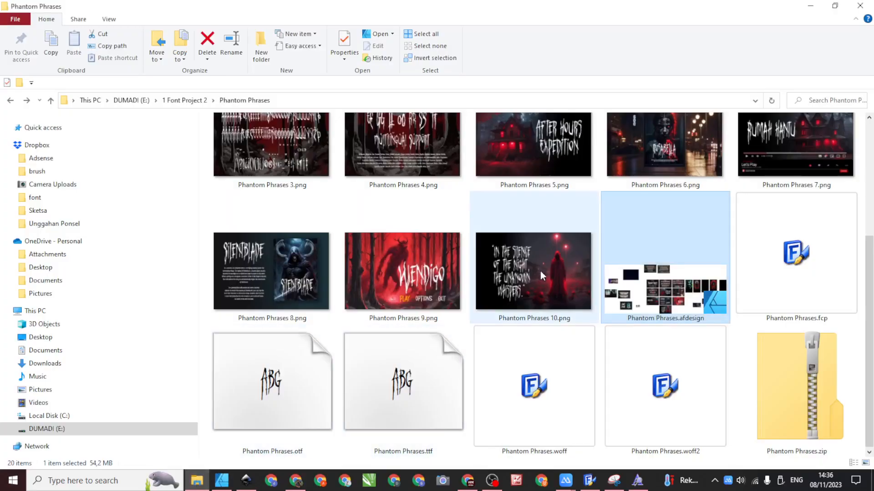
{"action": "scroll", "coordinate": [538, 276], "scroll_direction": "up", "scroll_amount": 3}
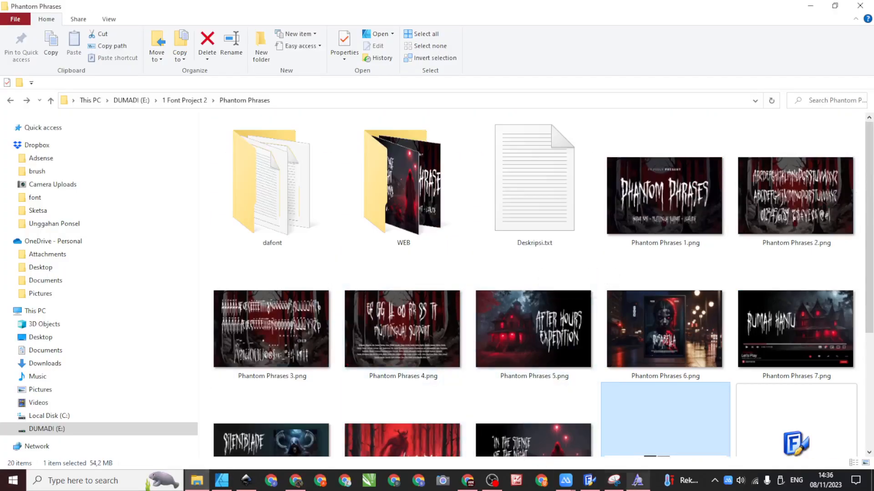
{"action": "left_click", "coordinate": [491, 481]}
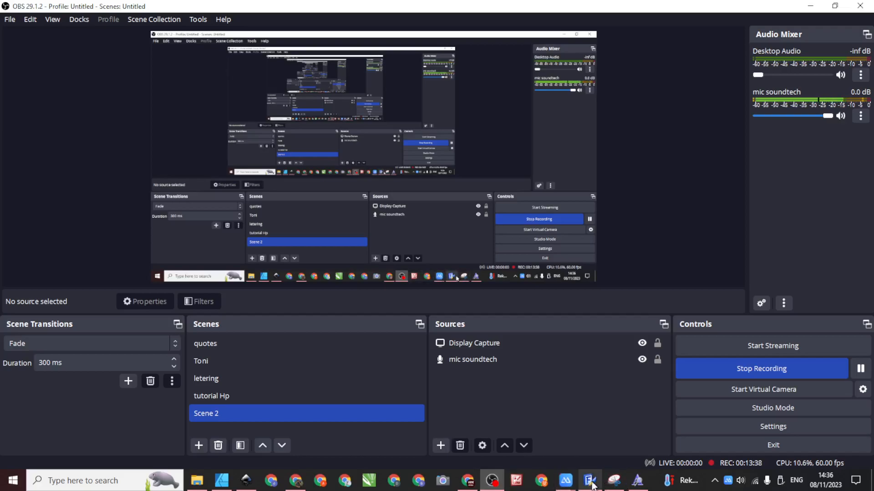
{"action": "mouse_move", "coordinate": [565, 481]}
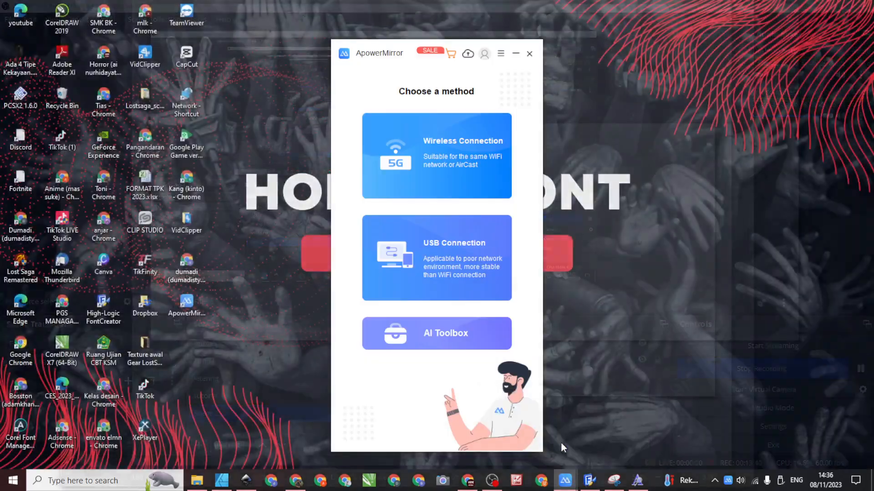
{"action": "left_click", "coordinate": [561, 441]}
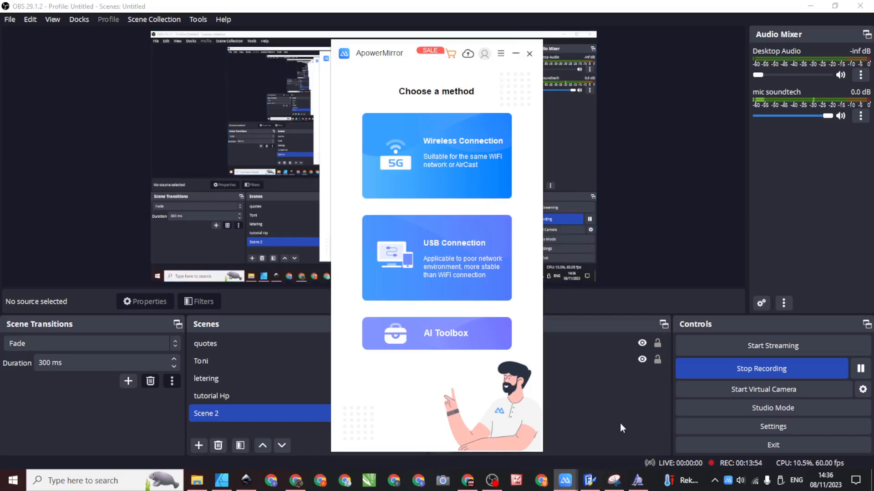
Switch to FontCreator and look through the entire Phantom Phrases glyph overview, including accented letters, punctuation and ligatures
{"action": "mouse_move", "coordinate": [589, 486]}
{"action": "left_click", "coordinate": [591, 448]}
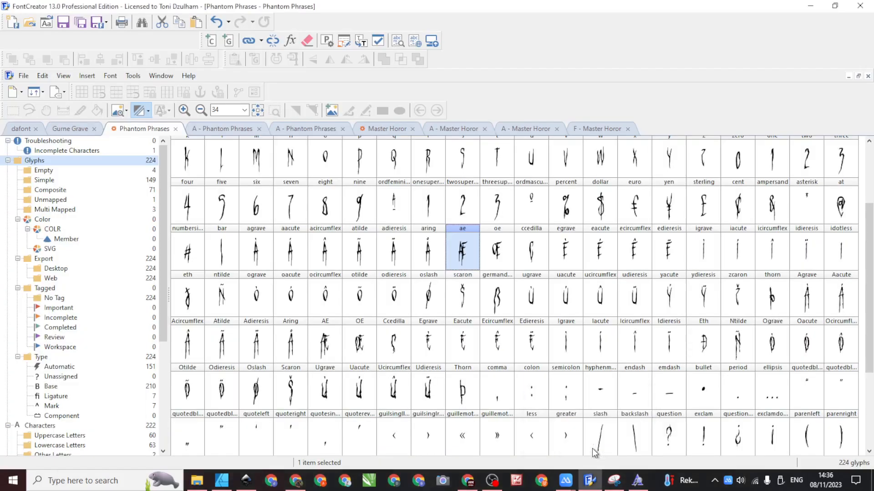
{"action": "scroll", "coordinate": [572, 285], "scroll_direction": "down", "scroll_amount": 3}
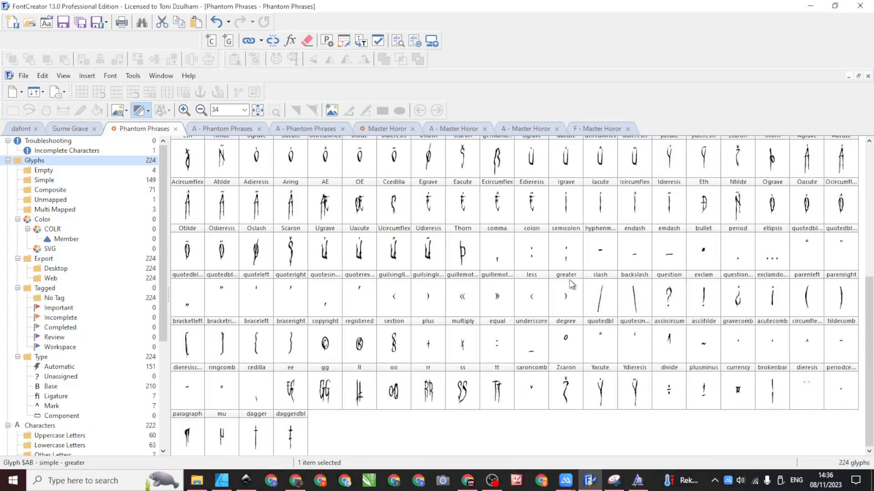
{"action": "scroll", "coordinate": [540, 292], "scroll_direction": "up", "scroll_amount": 6}
{"action": "scroll", "coordinate": [538, 287], "scroll_direction": "down", "scroll_amount": 6}
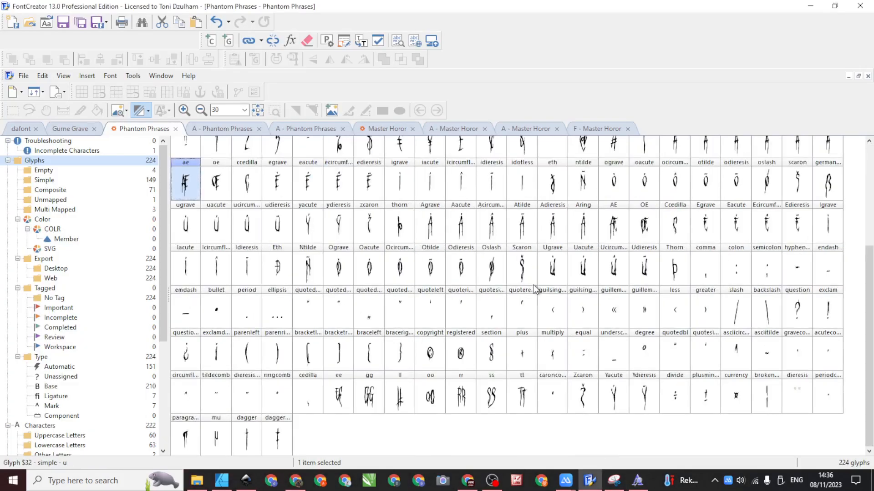
{"action": "scroll", "coordinate": [534, 289], "scroll_direction": "down", "scroll_amount": 3}
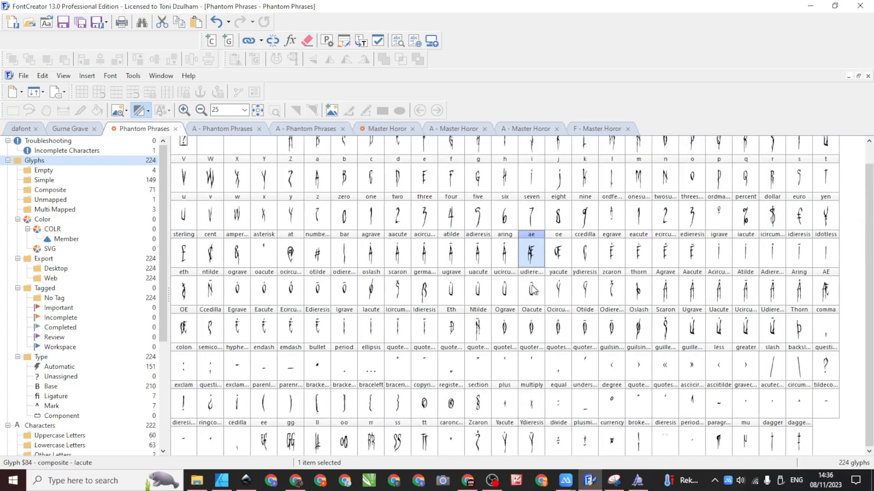
{"action": "scroll", "coordinate": [533, 289], "scroll_direction": "down", "scroll_amount": 2}
Highlight the Phantom Phrases glyph range from A through daggerdbl, and reduce the selection to the Agrave glyph
{"action": "left_click", "coordinate": [298, 164]}
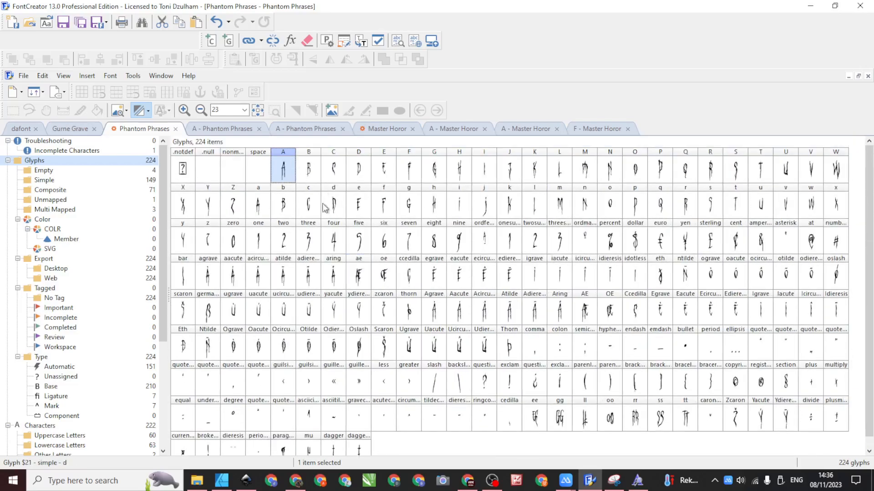
{"action": "left_click", "coordinate": [363, 452], "text": "shift"}
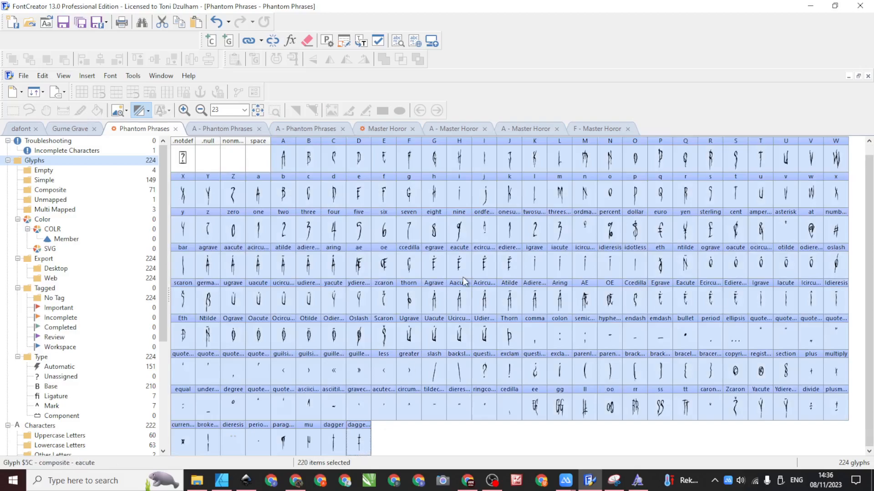
{"action": "left_click", "coordinate": [444, 297]}
{"action": "scroll", "coordinate": [443, 300], "scroll_direction": "up", "scroll_amount": 2}
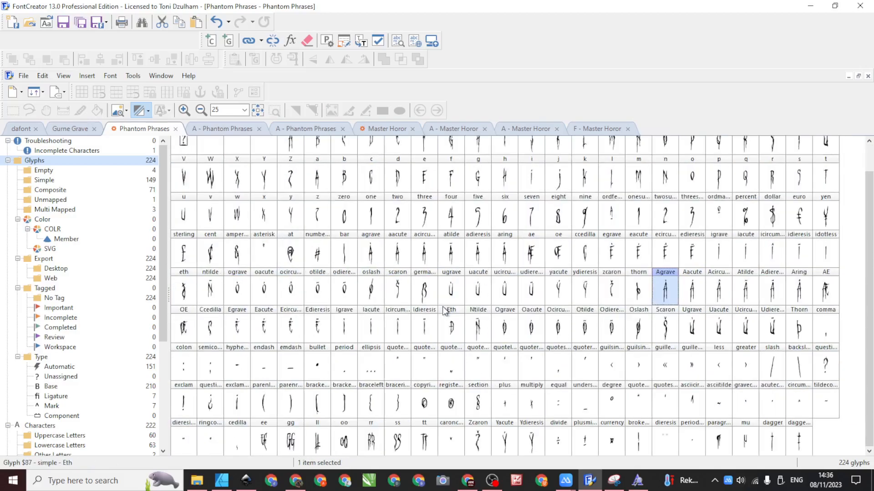
Open the Agrave composite glyph for inspection, and compare the Gurne Grave and Phantom Phrases glyph overviews
{"action": "double_click", "coordinate": [674, 296]}
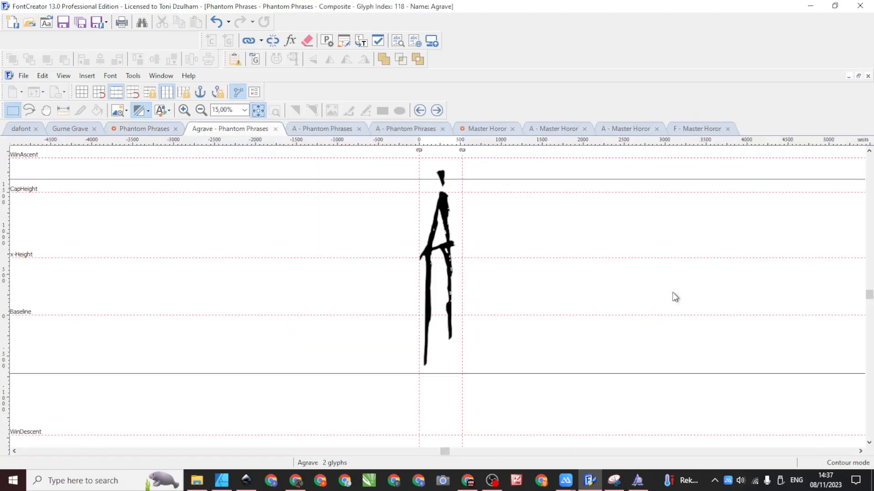
{"action": "left_click", "coordinate": [70, 129]}
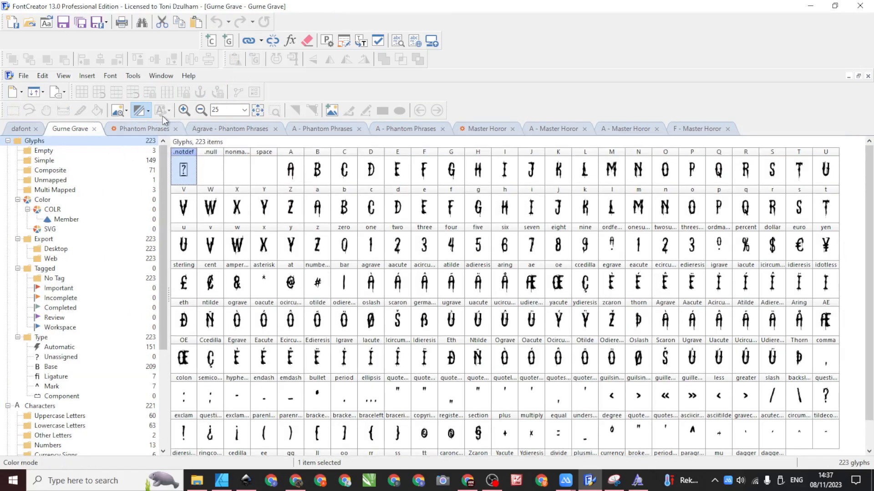
{"action": "left_click", "coordinate": [153, 129]}
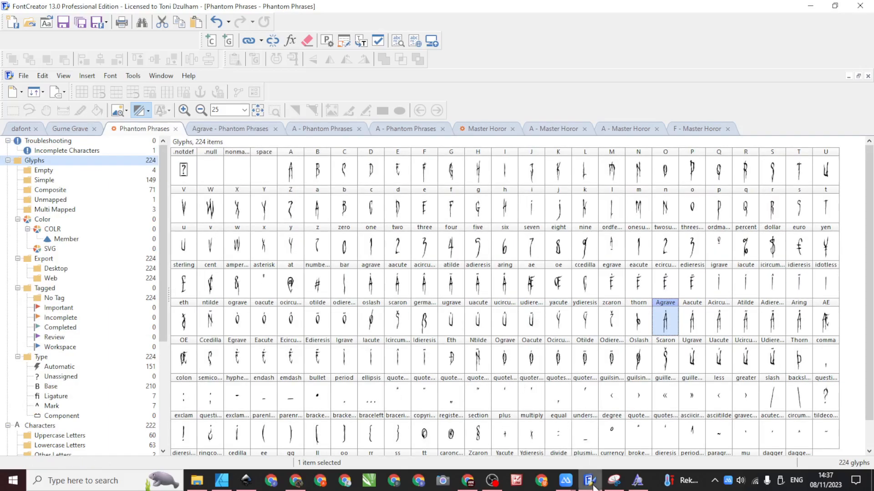
Switch to the ApowerMirror tablet view to examine the hand-drawn alphabet and its layers, and return to OBS
{"action": "mouse_move", "coordinate": [566, 483]}
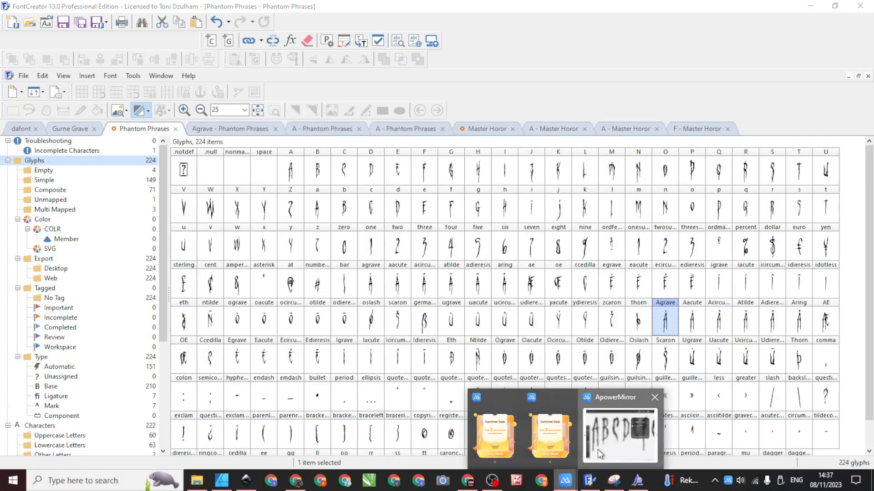
{"action": "left_click", "coordinate": [597, 454]}
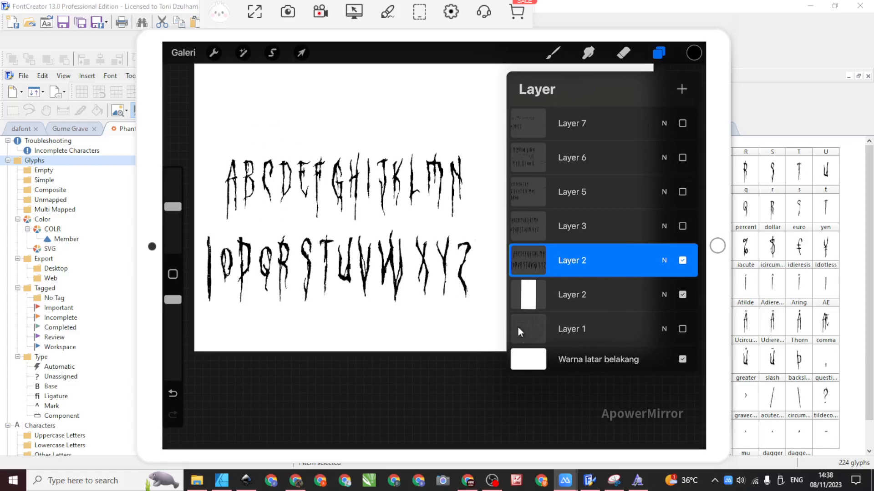
{"action": "left_click", "coordinate": [493, 486]}
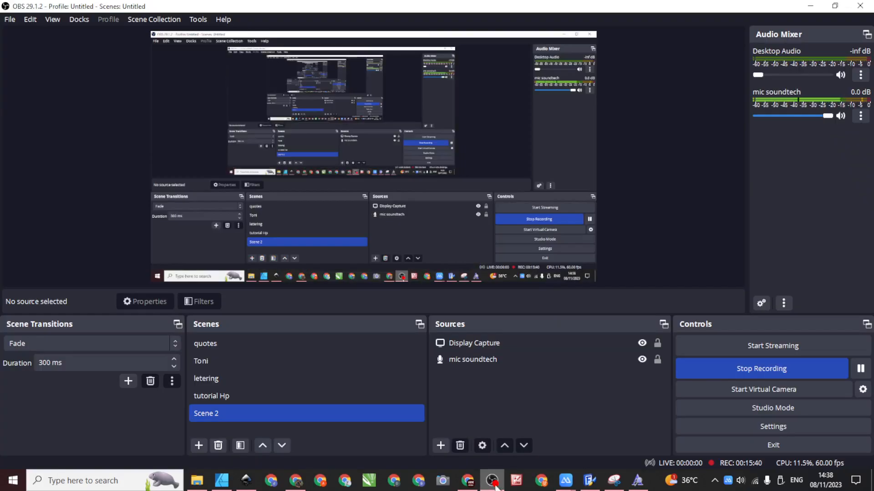